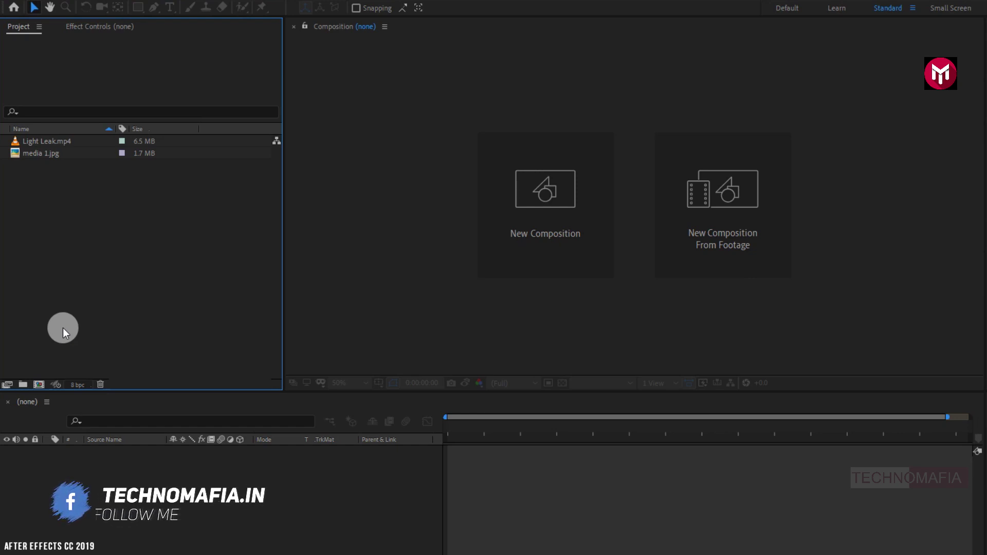
# Create the composition 'Slide 1' at 1920×1080, 30 fps, with a 0:00:03:00 duration.
pyautogui.click(37, 385)
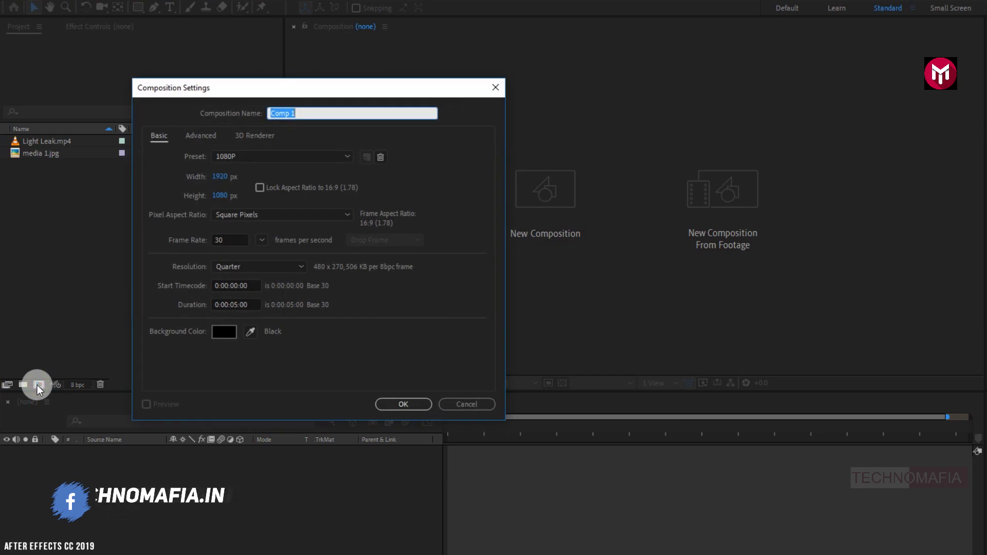
pyautogui.write('Slide 1')
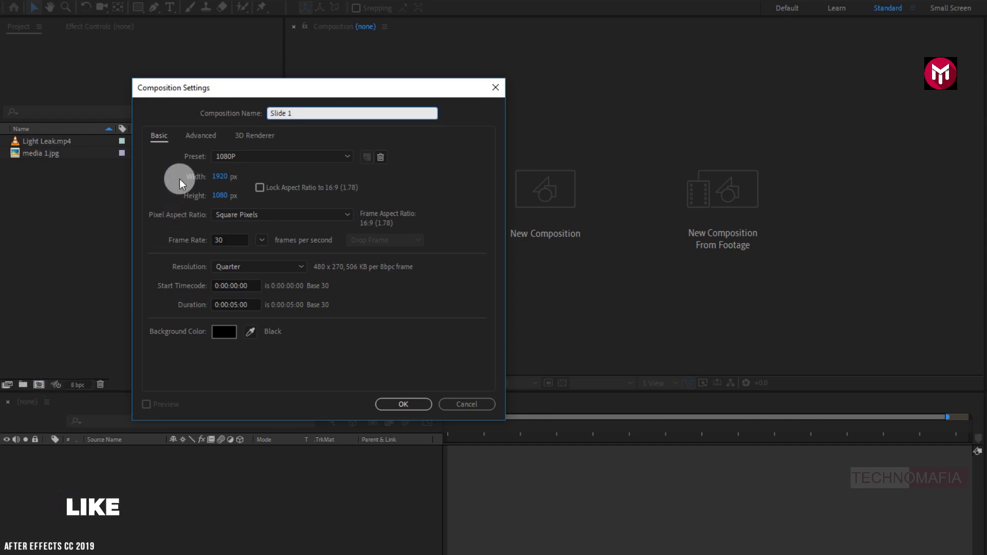
pyautogui.click(238, 305)
pyautogui.press('BackSpace')
pyautogui.press('BackSpace')
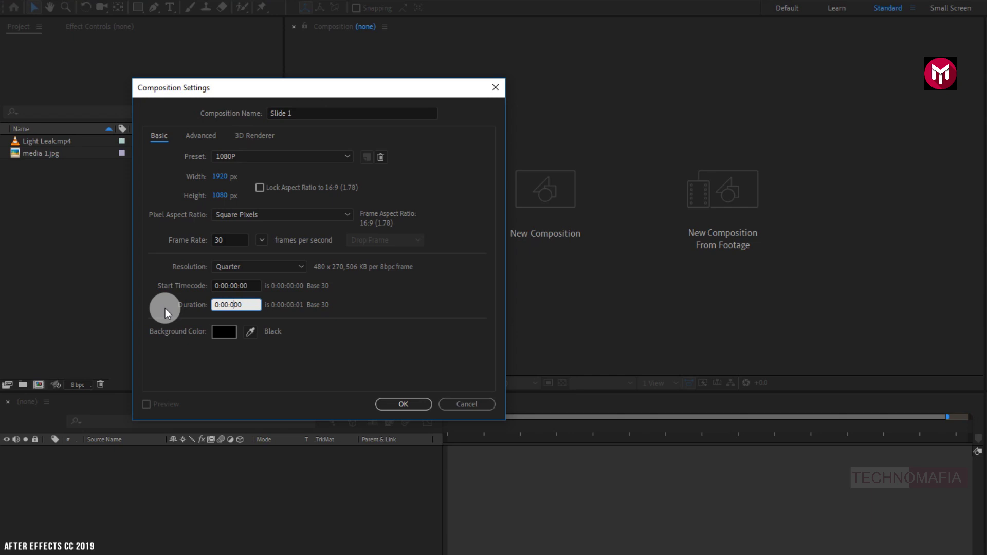
pyautogui.write('3:')
pyautogui.click(378, 404)
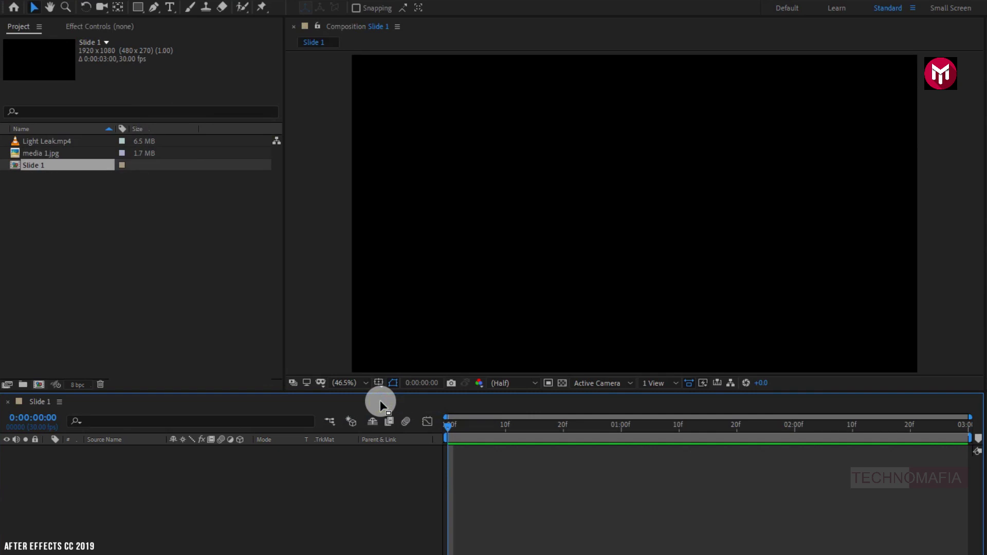
# Drop media 1.jpg into the Slide 1 timeline and set its Scale to 96%.
pyautogui.moveTo(24, 155); pyautogui.dragTo(91, 479)
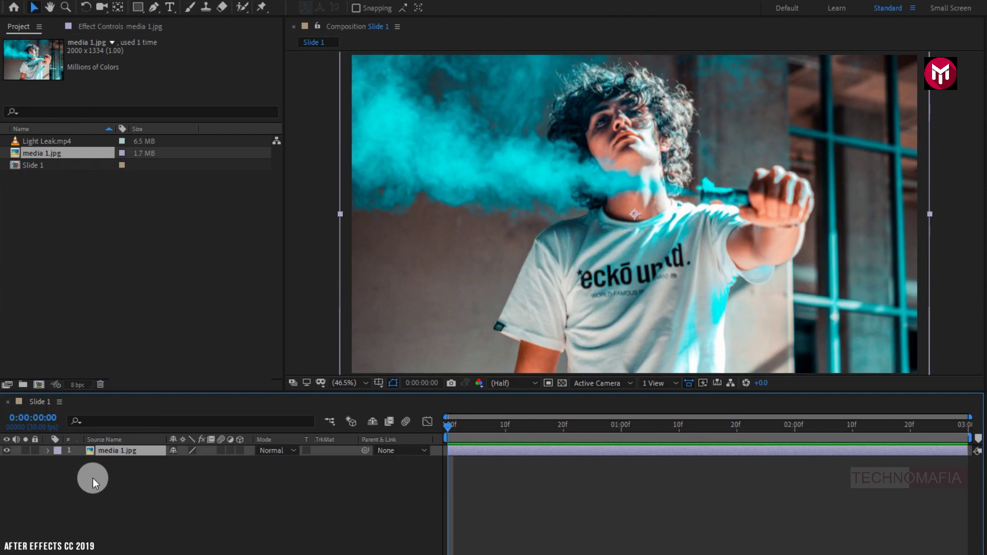
pyautogui.press('s')
pyautogui.moveTo(190, 464); pyautogui.dragTo(189, 466)
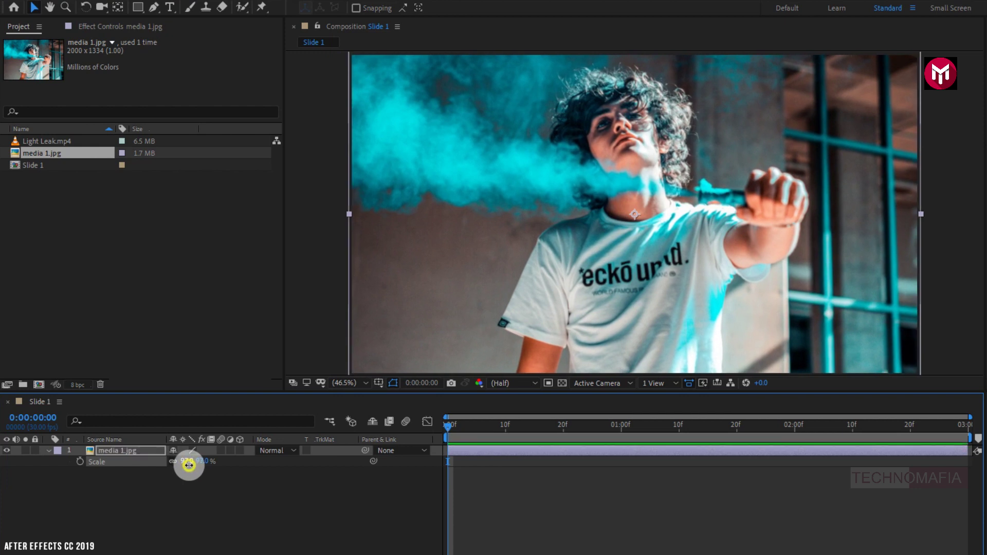
pyautogui.click(189, 466)
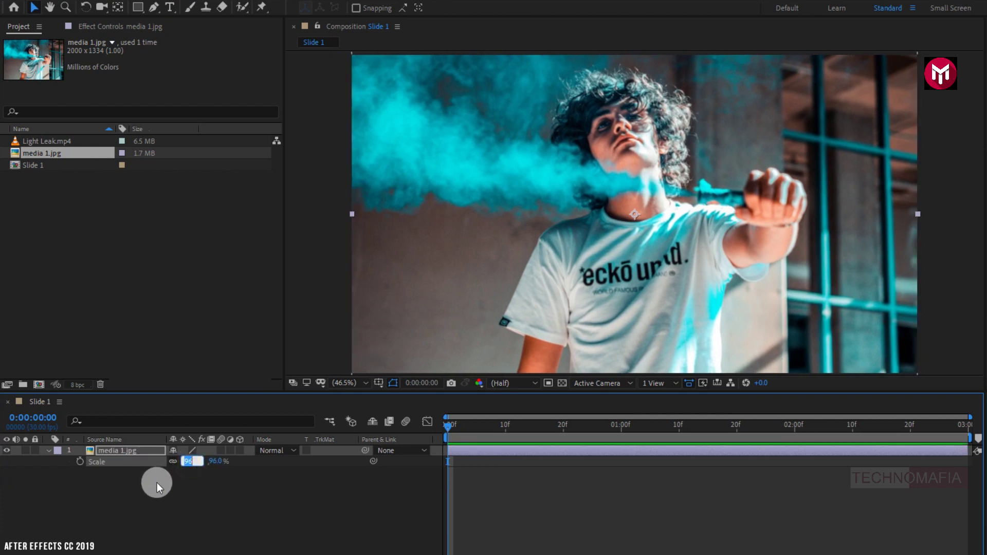
pyautogui.click(156, 483)
pyautogui.click(50, 449)
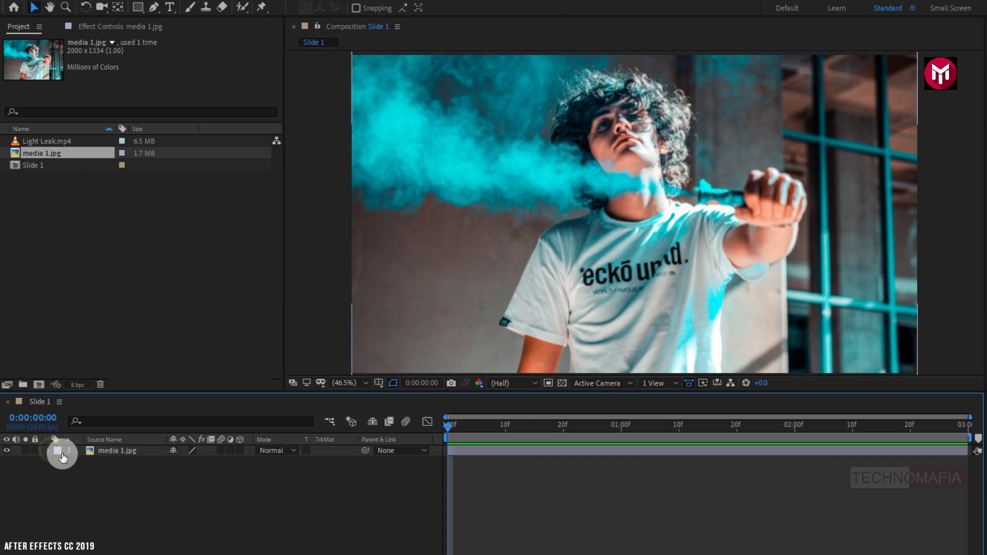
pyautogui.click(103, 454)
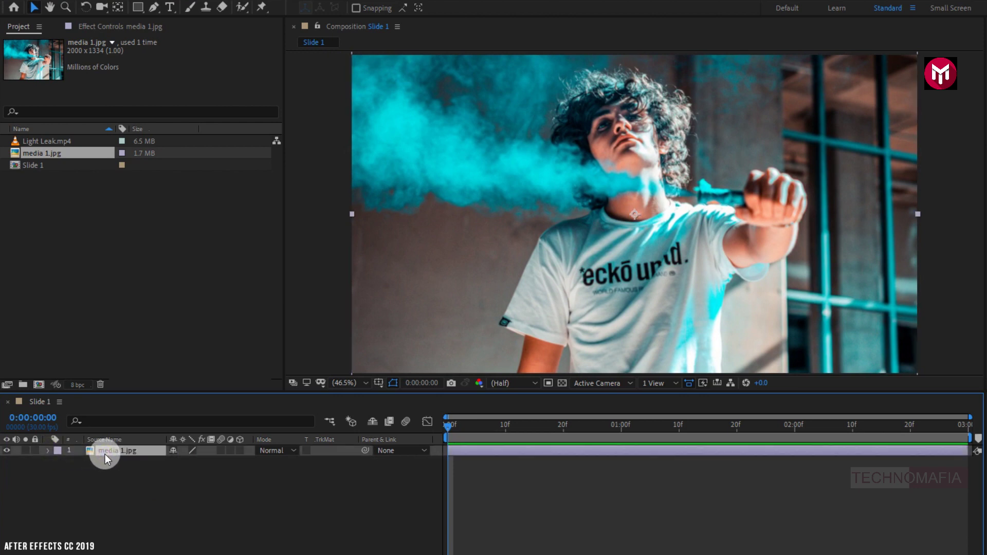
# Pre-compose the photo as 'Image 1' with all attributes moved, then enable its 3D switch.
pyautogui.rightClick(105, 455)
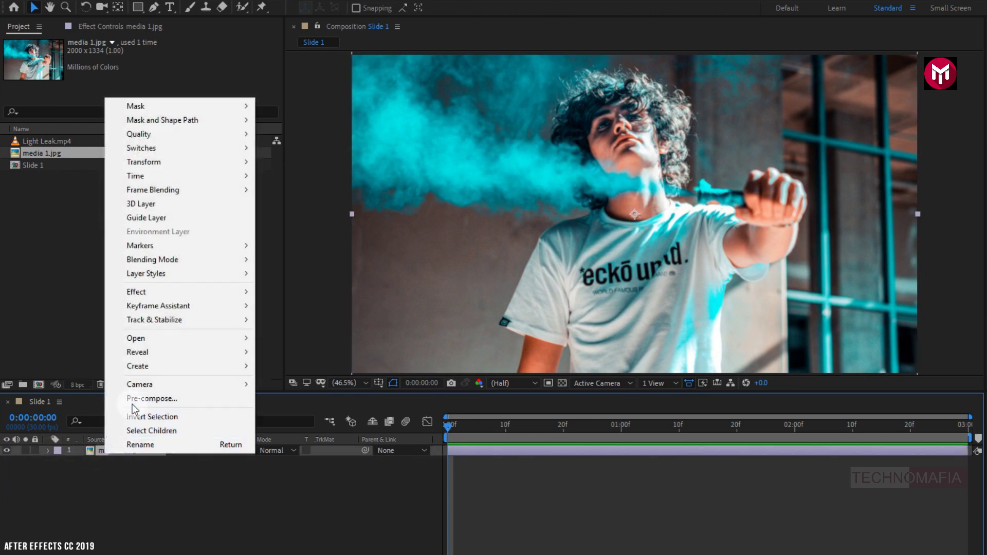
pyautogui.click(131, 399)
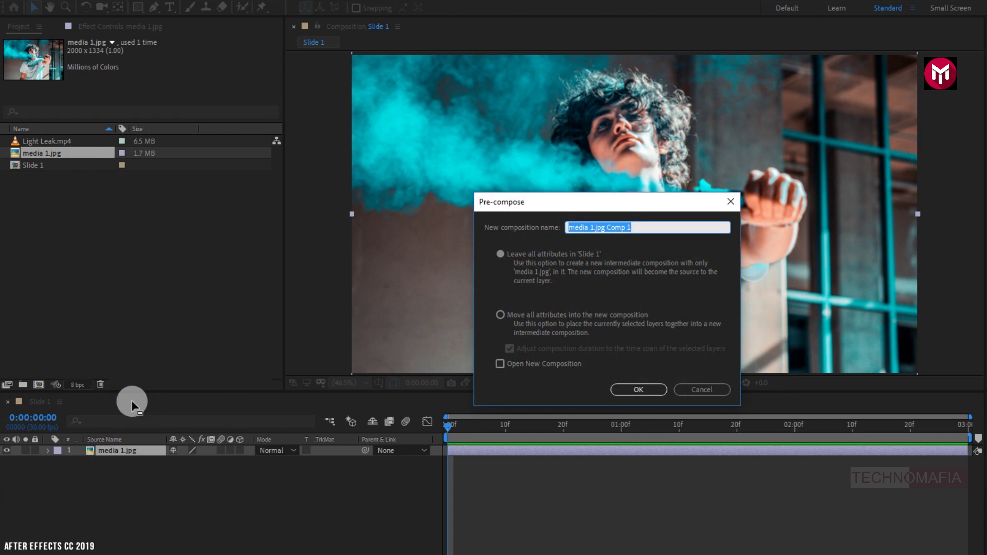
pyautogui.write('Image 1')
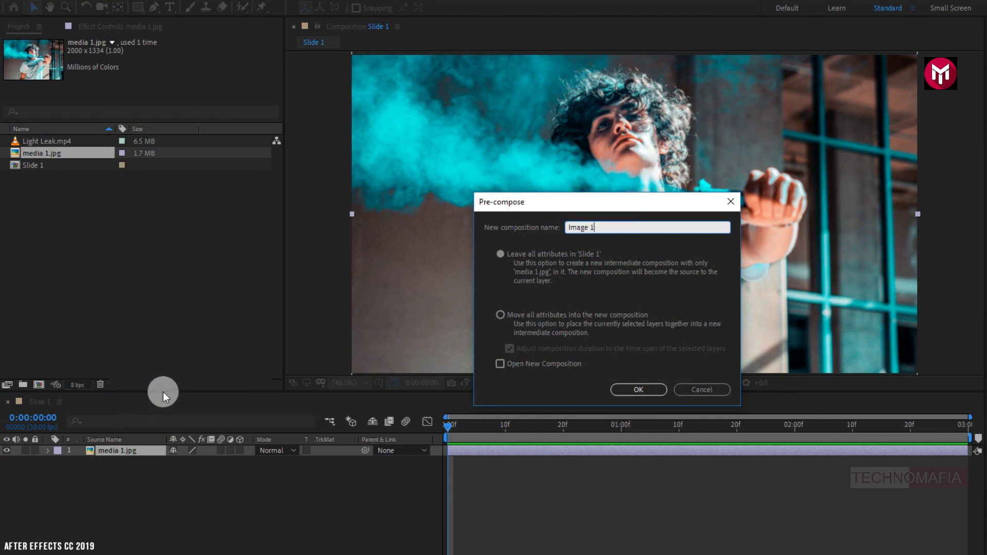
pyautogui.click(499, 315)
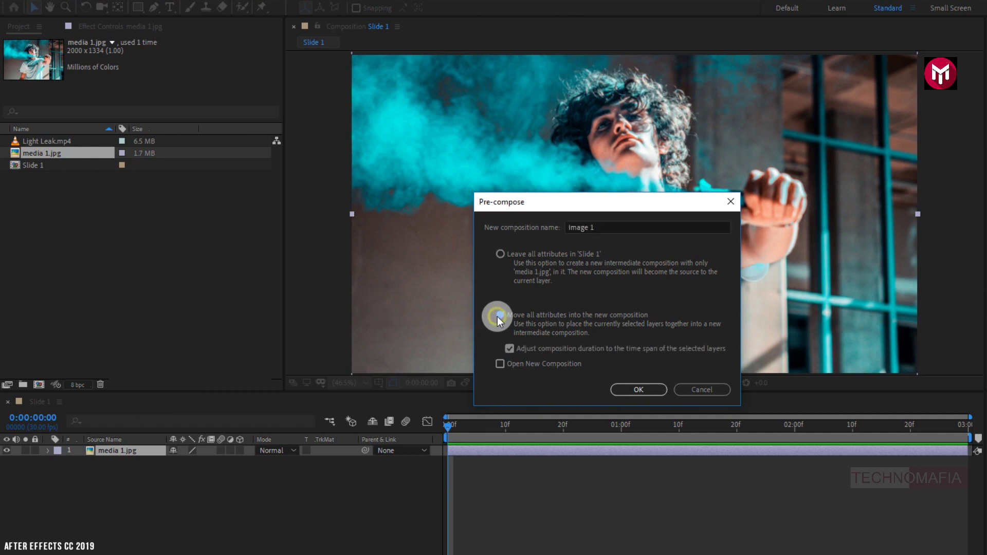
pyautogui.click(634, 386)
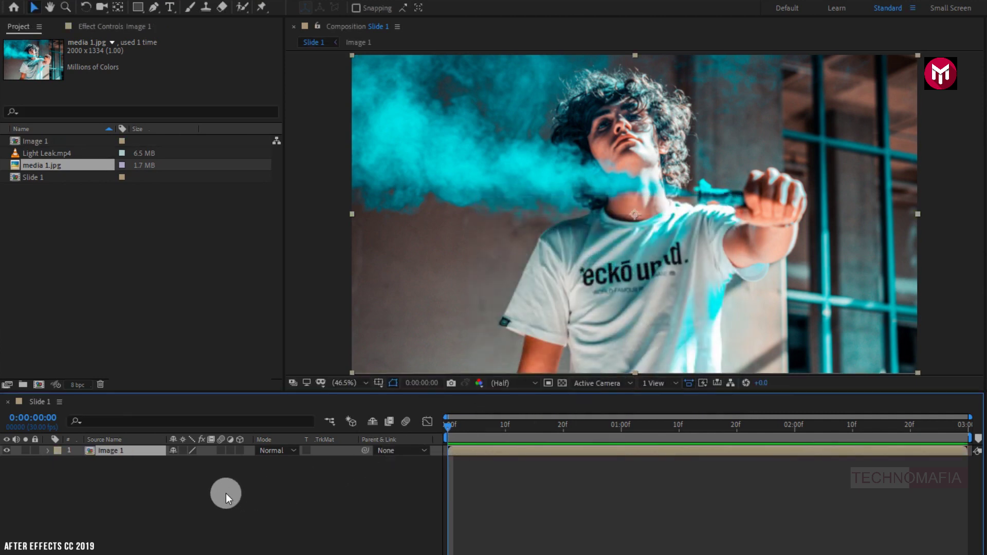
pyautogui.click(239, 452)
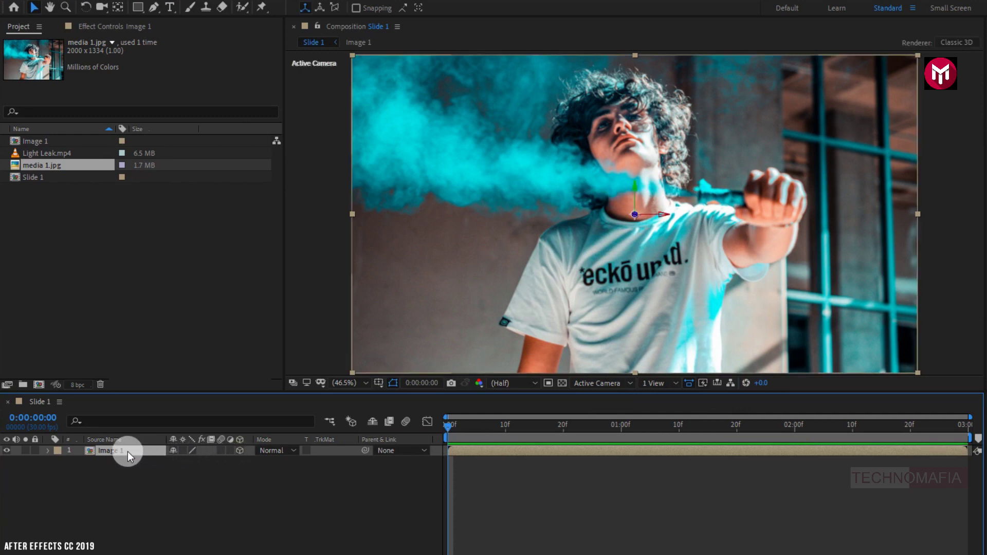
# Duplicate the Image 1 layer and give the lower copy 50% opacity.
pyautogui.hotkey('ctrl', 'd')
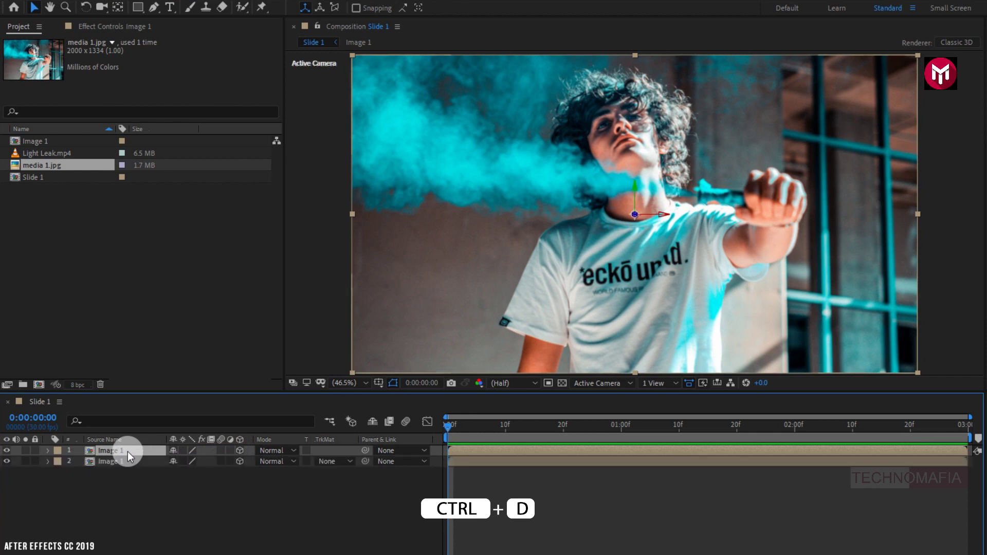
pyautogui.click(122, 461)
pyautogui.press('t')
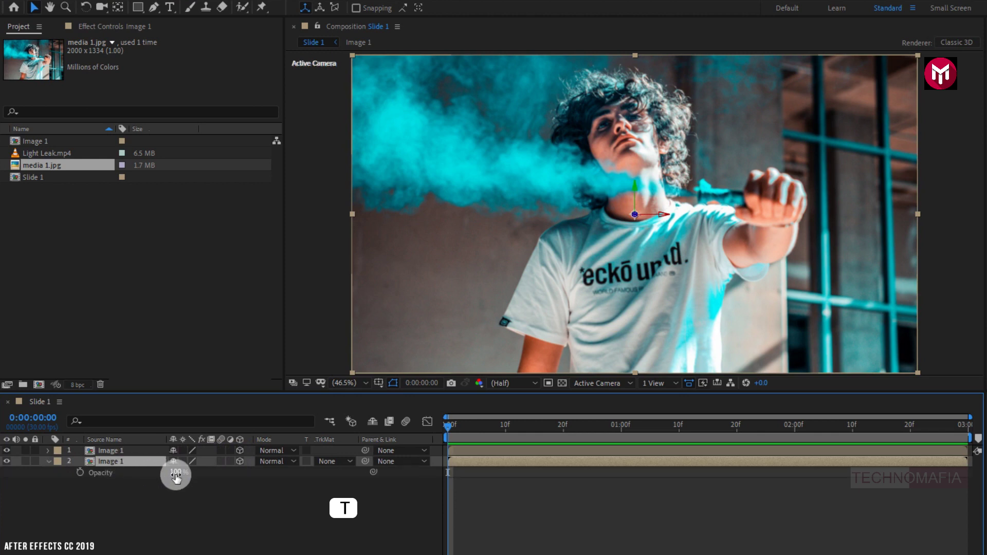
pyautogui.click(179, 472)
pyautogui.write('50')
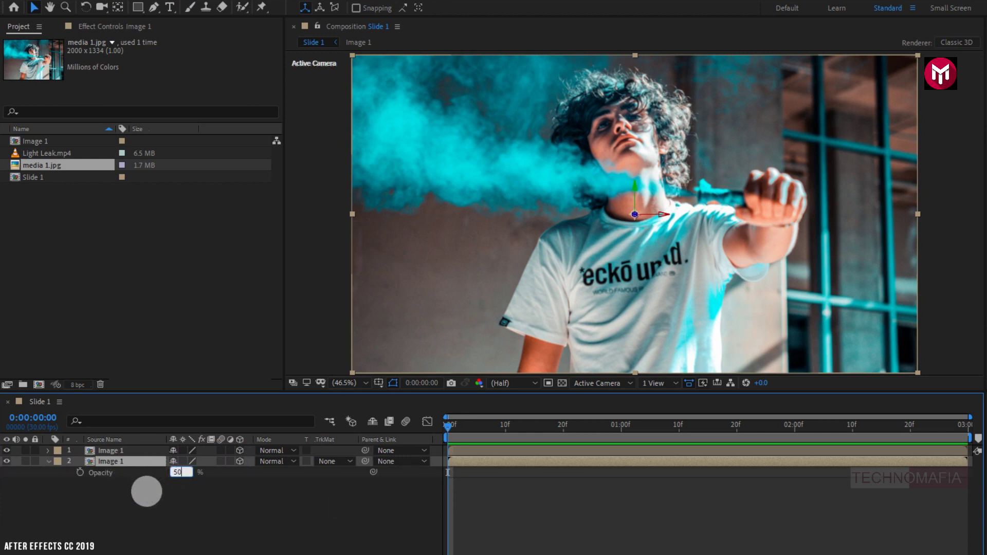
pyautogui.press('Return')
pyautogui.click(128, 489)
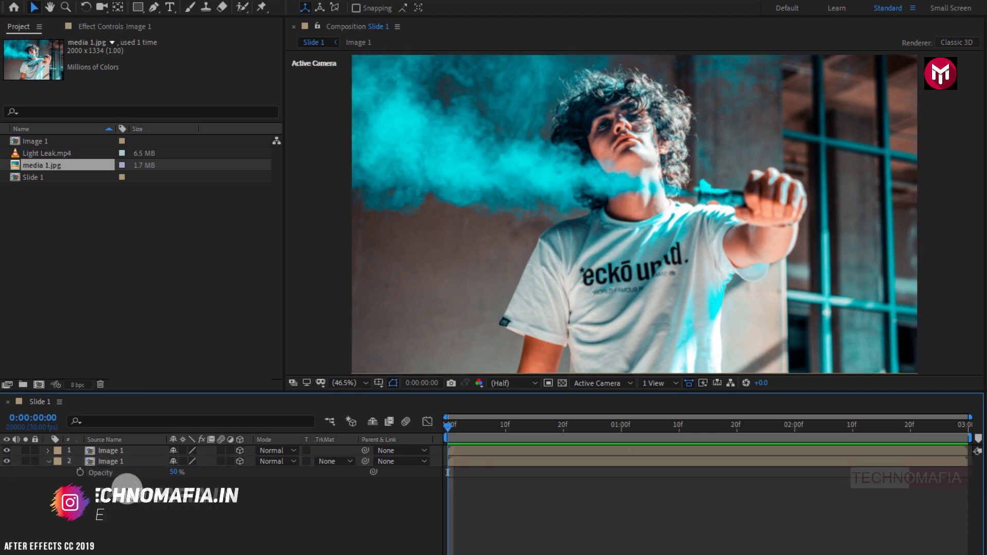
# Draw a frame-sized white rectangle and centre it horizontally and vertically in the composition.
pyautogui.click(139, 9)
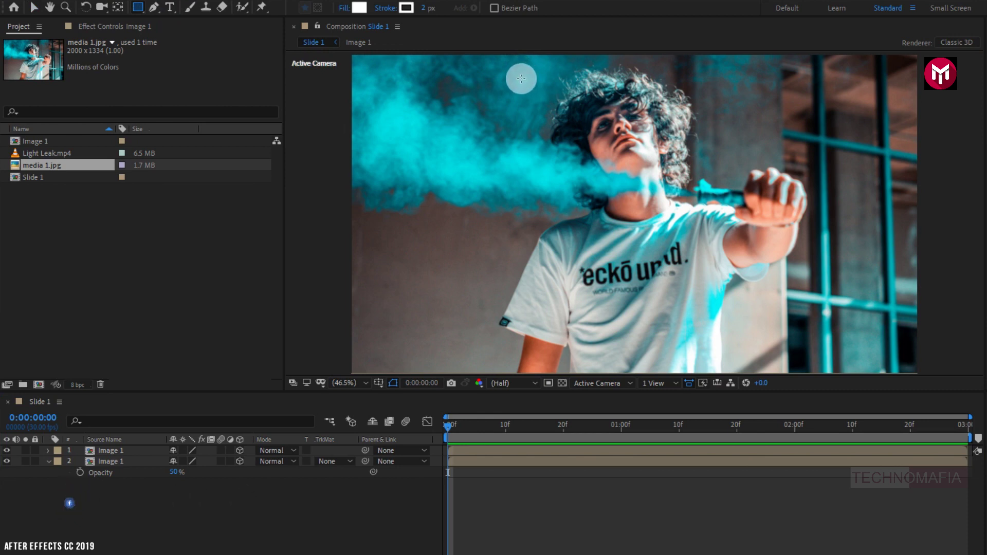
pyautogui.moveTo(517, 94); pyautogui.dragTo(618, 130)
pyautogui.moveTo(658, 180); pyautogui.dragTo(798, 337)
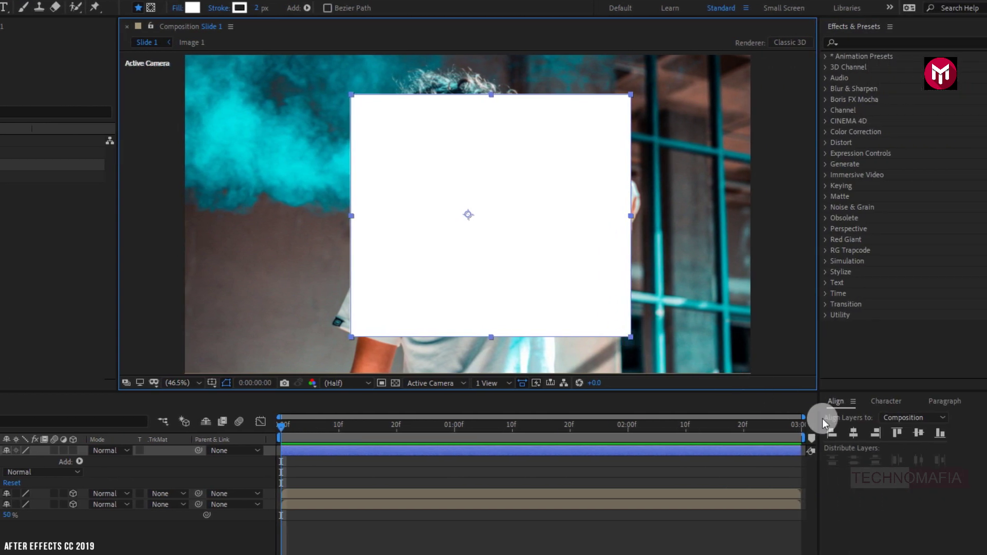
pyautogui.click(852, 434)
pyautogui.click(919, 433)
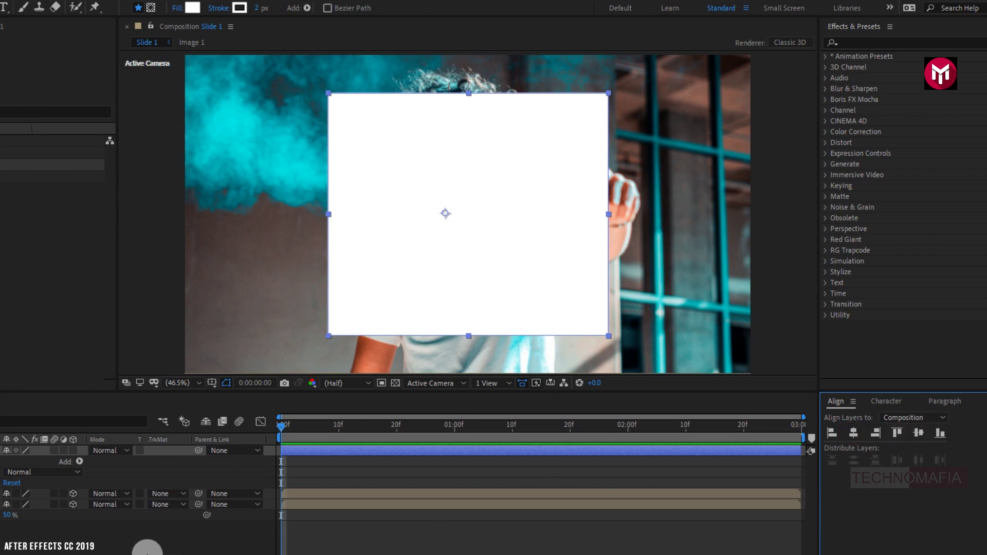
pyautogui.click(58, 550)
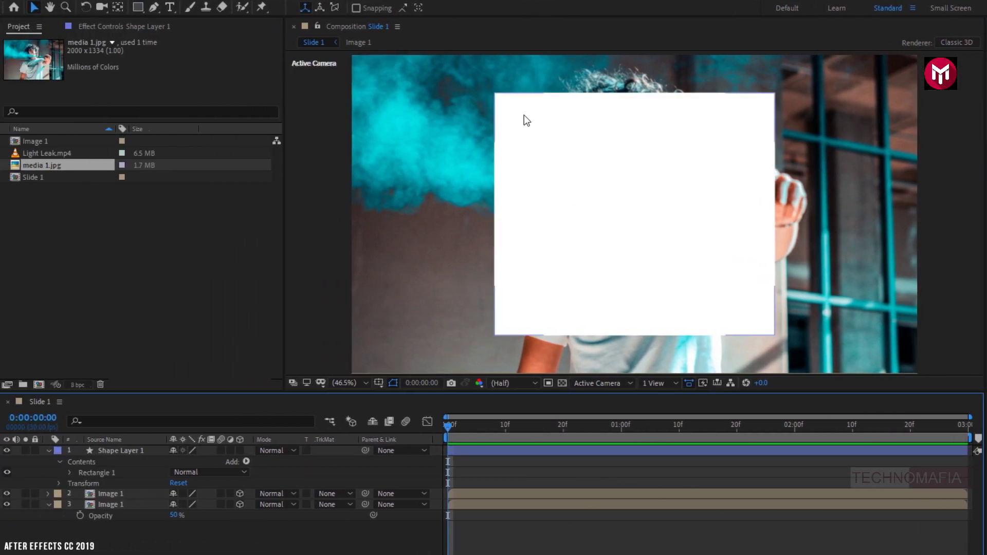
# Draw a second, smaller rectangle inside the white frame for the photo window.
pyautogui.click(206, 45)
pyautogui.click(146, 9)
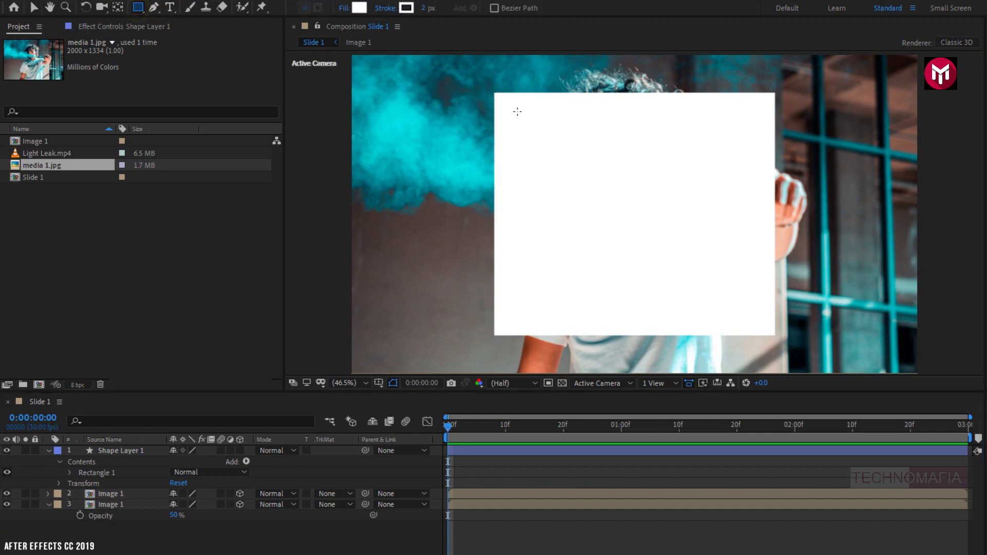
pyautogui.moveTo(509, 107); pyautogui.dragTo(761, 275)
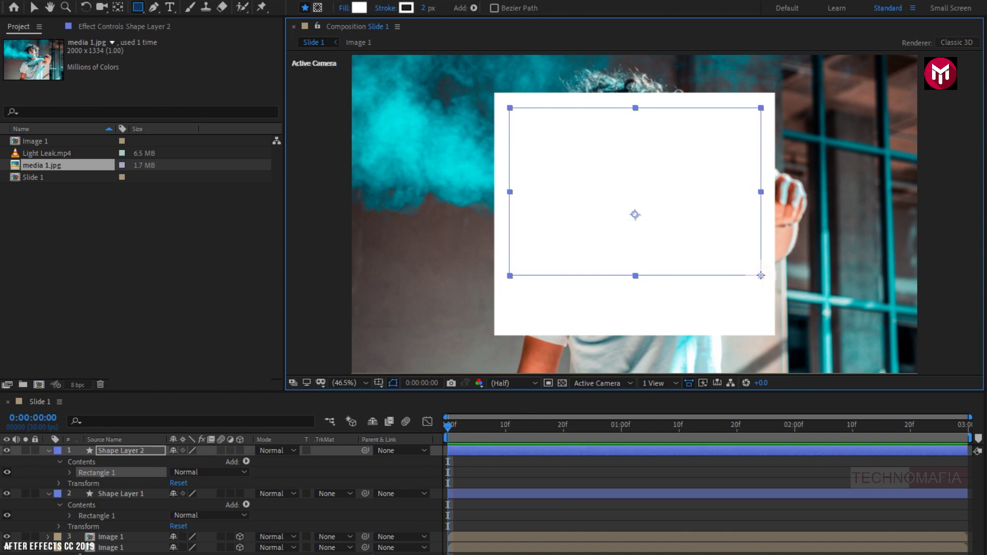
# Set Shape Layer 1's track matte so the inner rectangle cuts a window in the white frame.
pyautogui.click(123, 495)
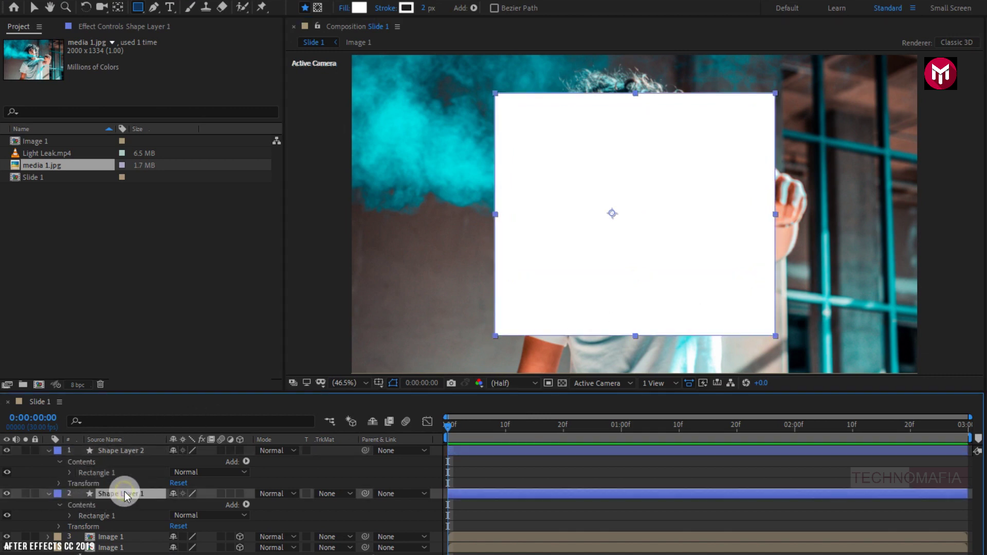
pyautogui.click(333, 494)
pyautogui.click(347, 540)
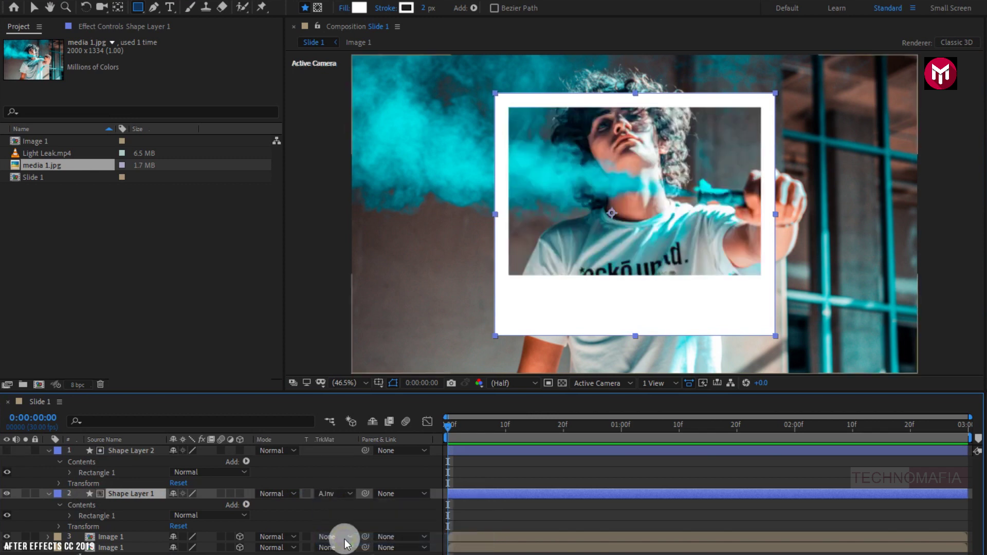
pyautogui.click(49, 450)
pyautogui.click(48, 461)
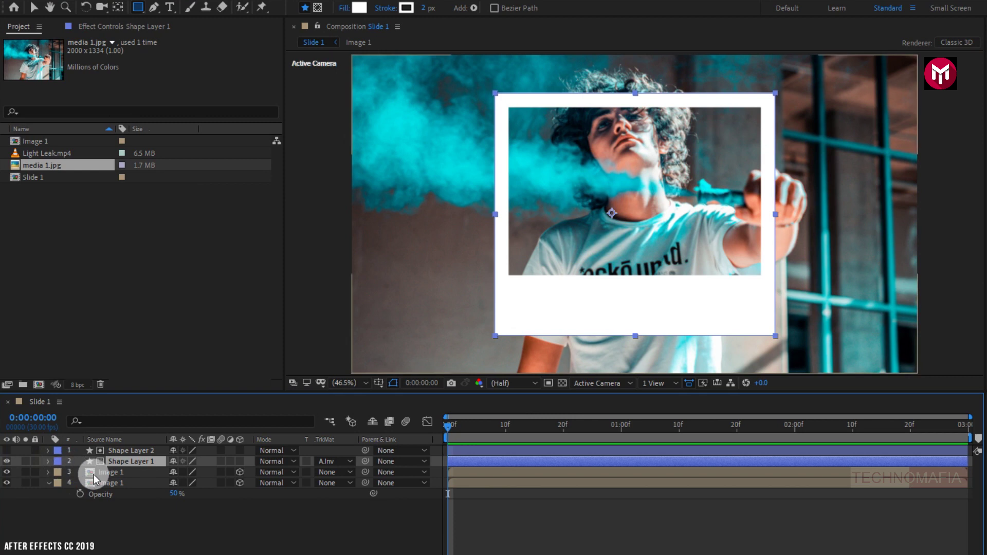
# Scale the upper Image 1 copy to 49% and move it up into the frame's window.
pyautogui.click(110, 473)
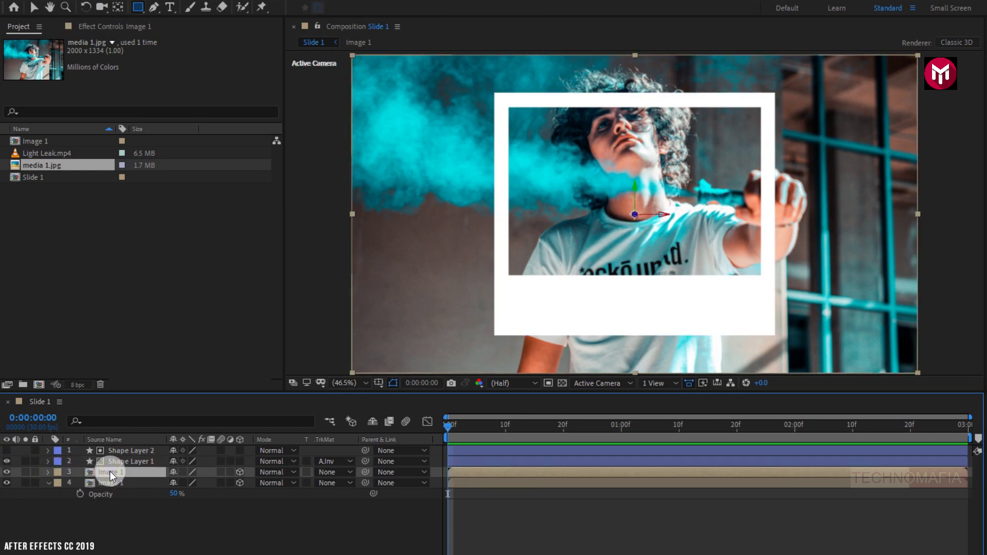
pyautogui.press('s')
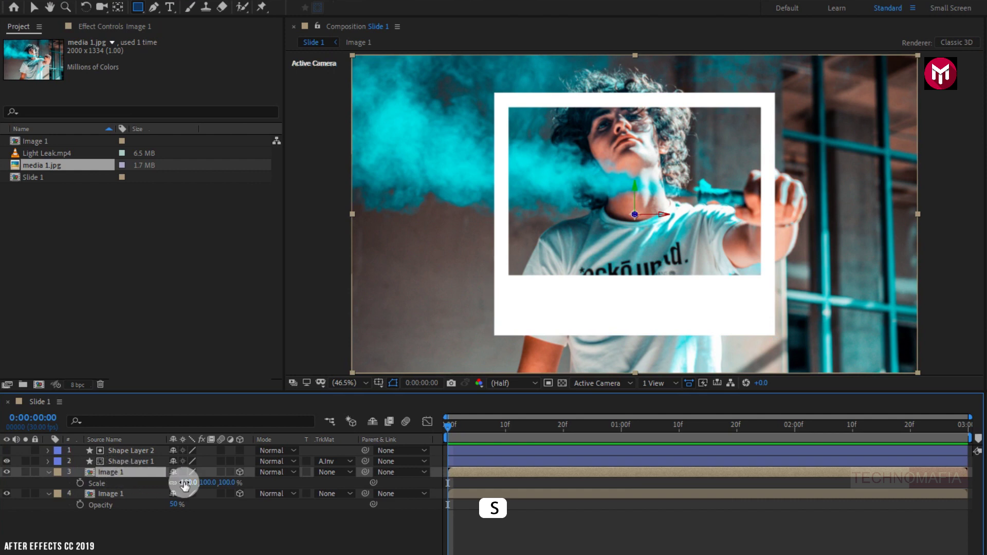
pyautogui.moveTo(183, 482); pyautogui.dragTo(153, 484)
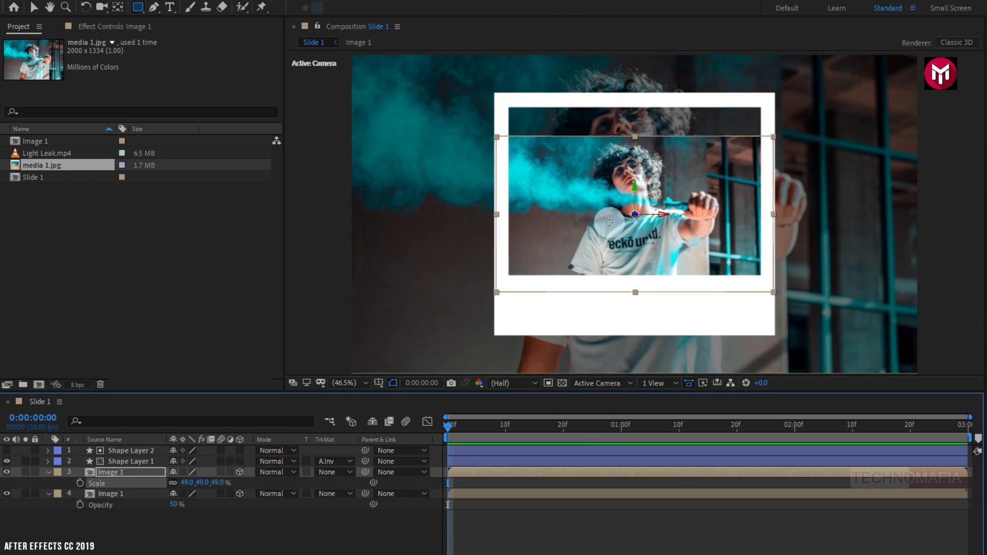
pyautogui.press('v')
pyautogui.moveTo(609, 223); pyautogui.dragTo(611, 193)
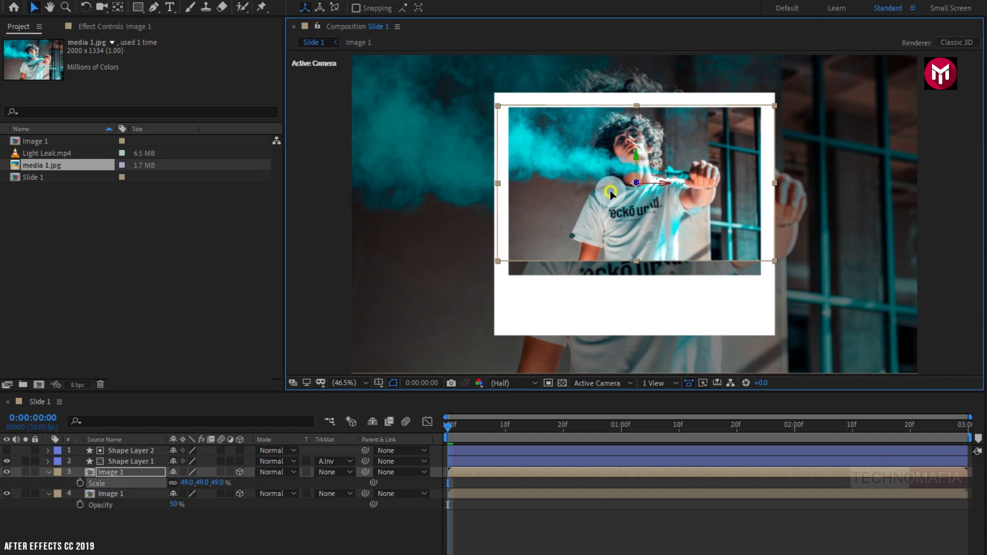
# Shorten the outer white frame from the bottom and nudge it up slightly.
pyautogui.click(142, 462)
pyautogui.click(635, 334)
pyautogui.moveTo(635, 334); pyautogui.dragTo(634, 326)
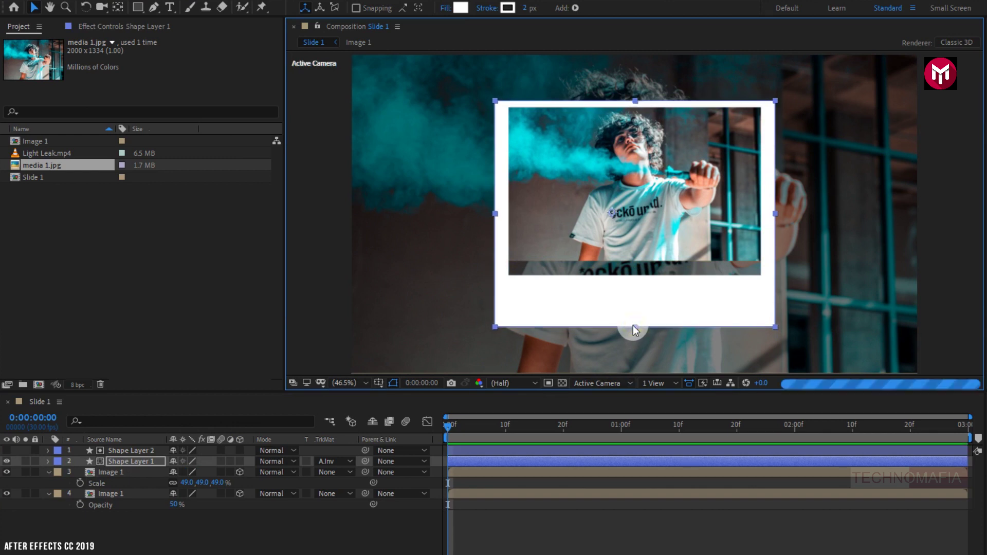
pyautogui.press('Up')
pyautogui.press('Up')
pyautogui.press('Up')
pyautogui.press('Up')
pyautogui.press('Up')
pyautogui.press('Up')
pyautogui.press('Up')
pyautogui.press('Up')
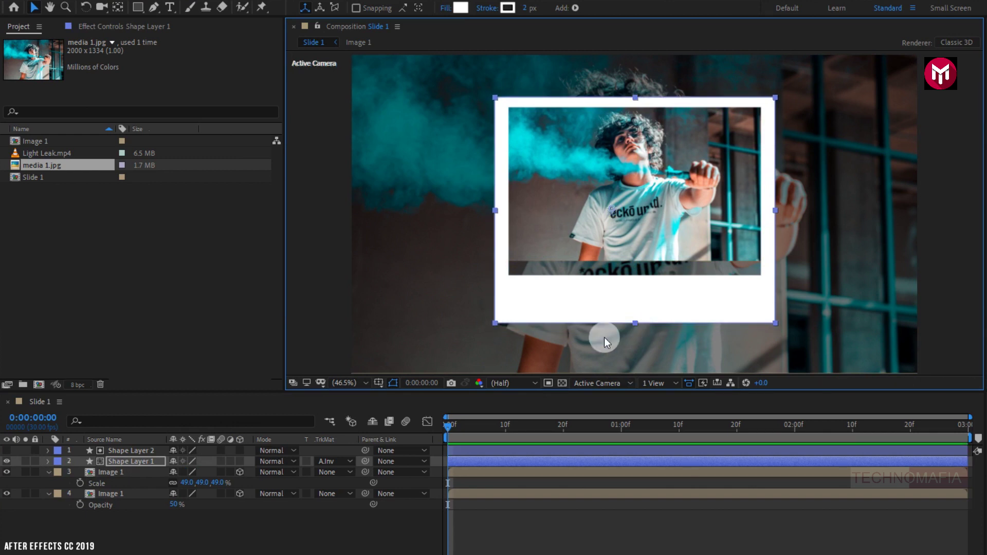
# Trim the inner photo window's bottom edge to fit the 49% photo.
pyautogui.click(127, 450)
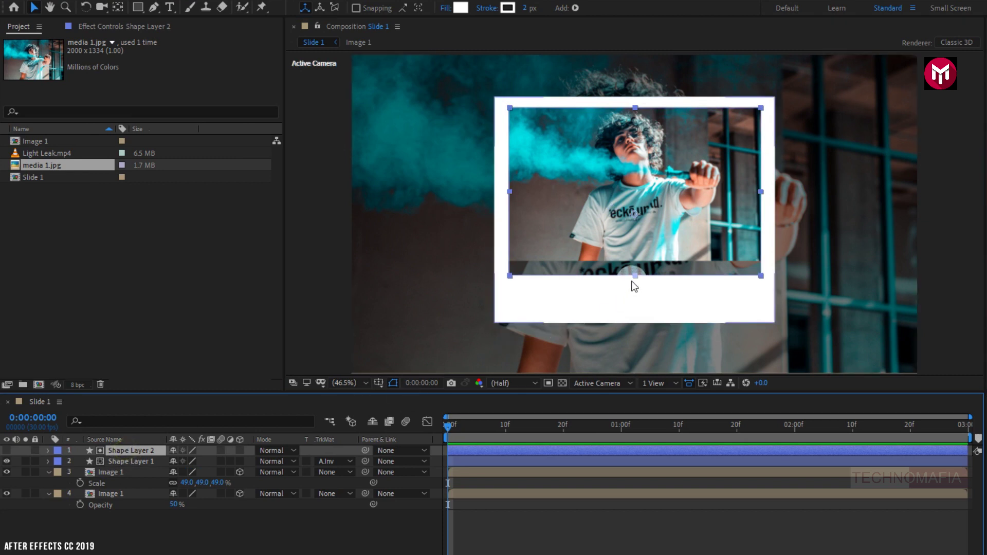
pyautogui.moveTo(635, 276); pyautogui.dragTo(630, 268)
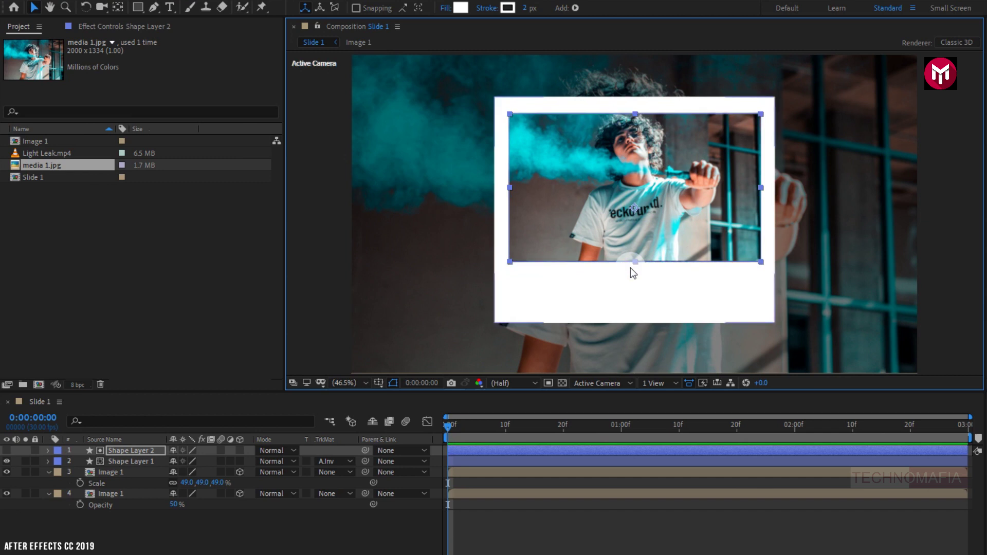
pyautogui.click(233, 544)
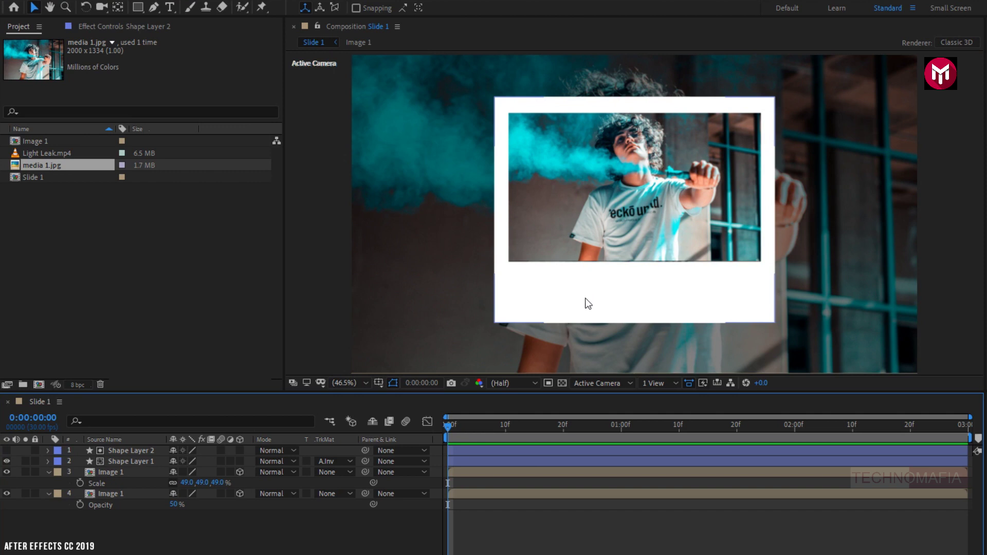
pyautogui.click(50, 476)
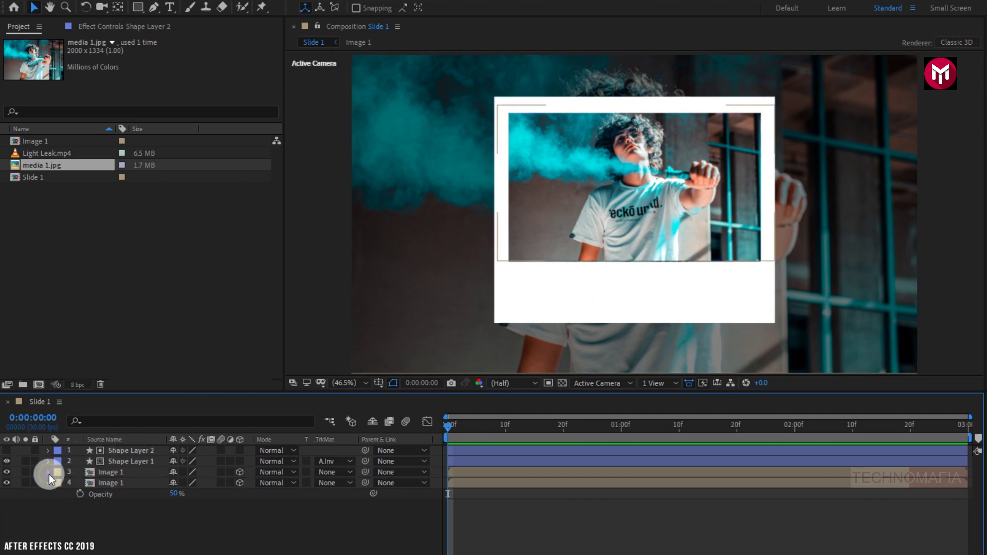
# Pre-compose the upper Image 1, Shape Layer 1 and Shape Layer 2 into 'Frame'.
pyautogui.click(115, 475)
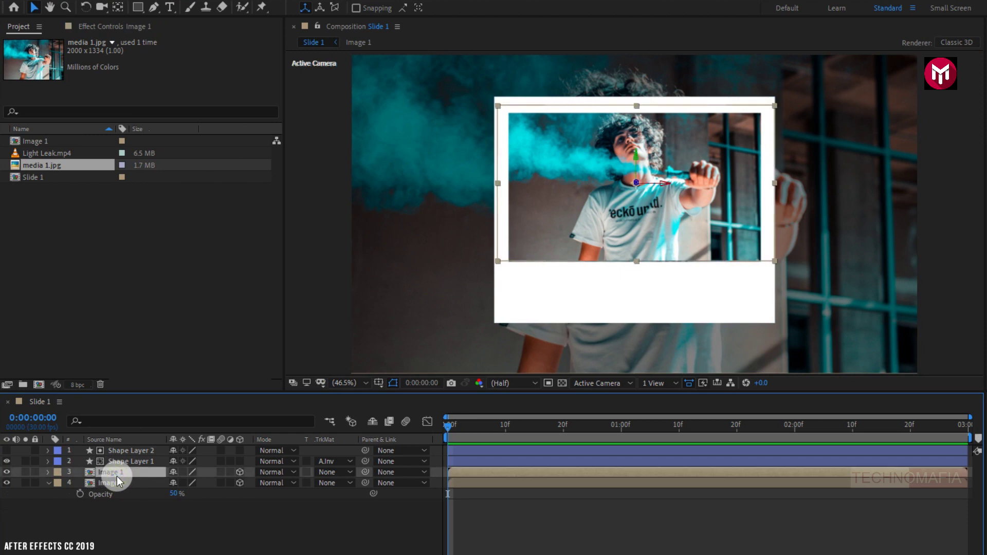
pyautogui.keyDown('shift'); pyautogui.click(118, 461); pyautogui.keyUp('shift')
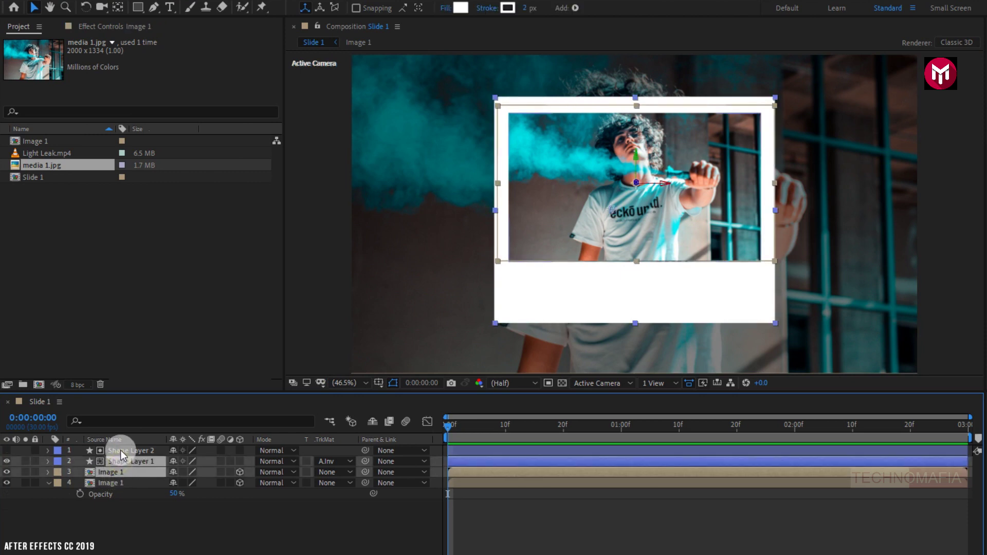
pyautogui.keyDown('shift'); pyautogui.click(121, 451); pyautogui.keyUp('shift')
pyautogui.rightClick(120, 450)
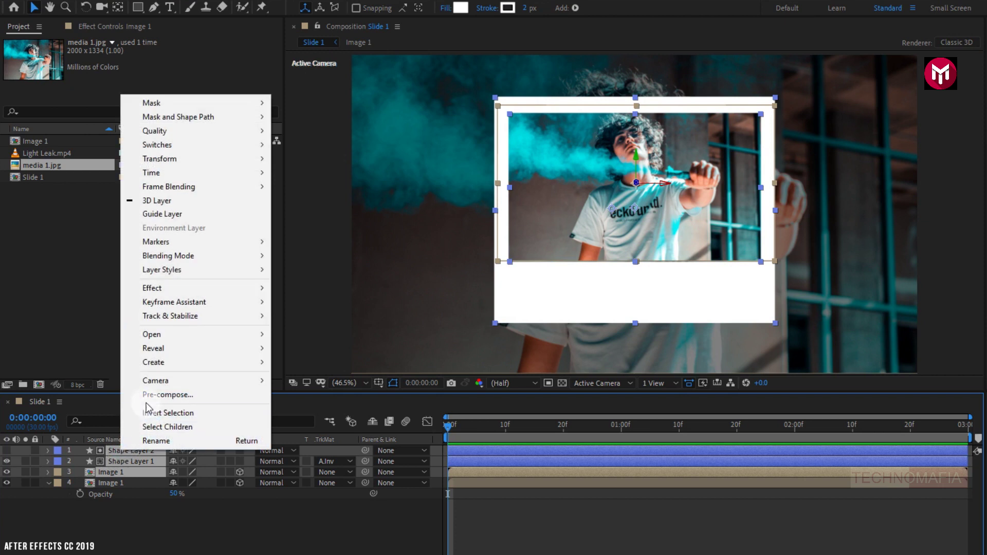
pyautogui.click(145, 394)
pyautogui.write('Frame')
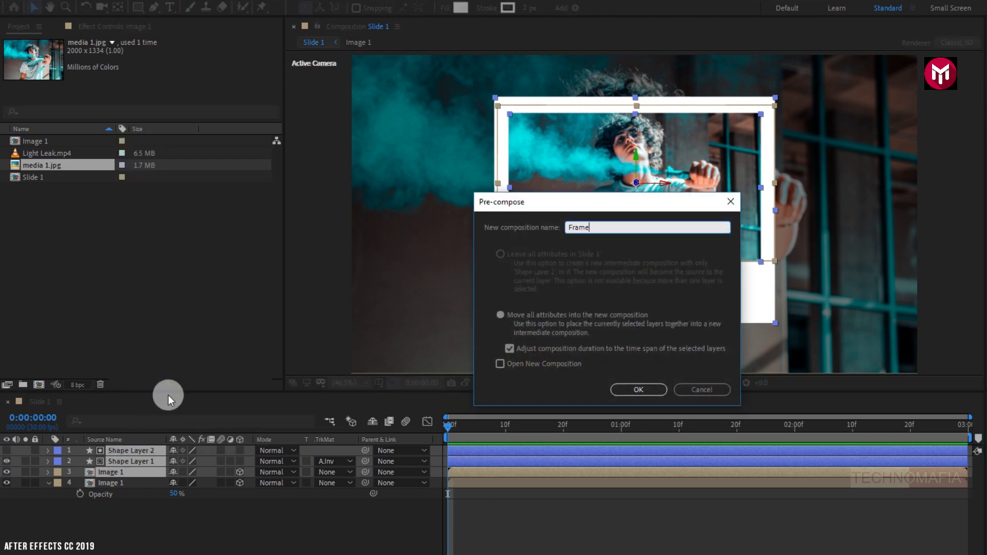
pyautogui.click(628, 389)
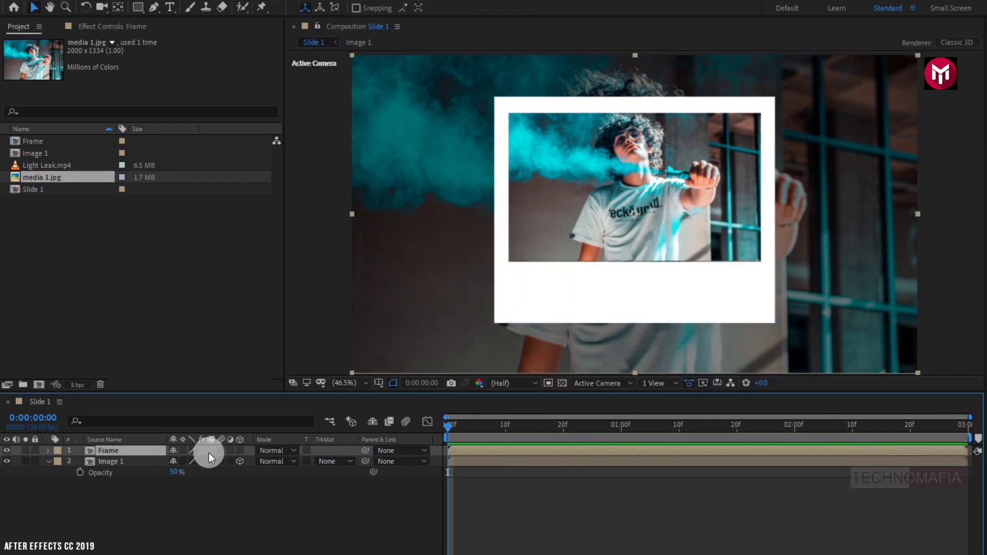
# Make the Frame layer 3D and add a wiggle(5,4) expression to its Position.
pyautogui.click(238, 451)
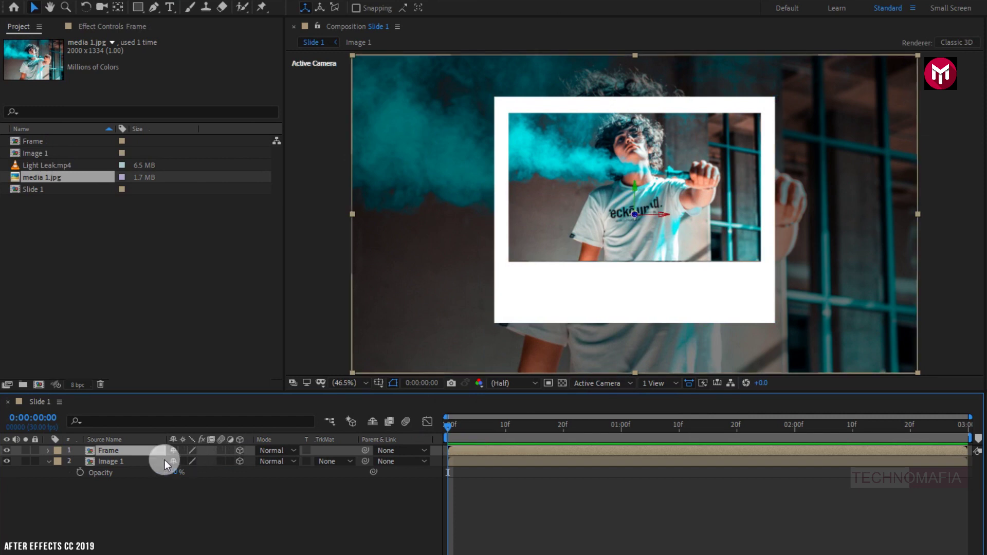
pyautogui.click(48, 462)
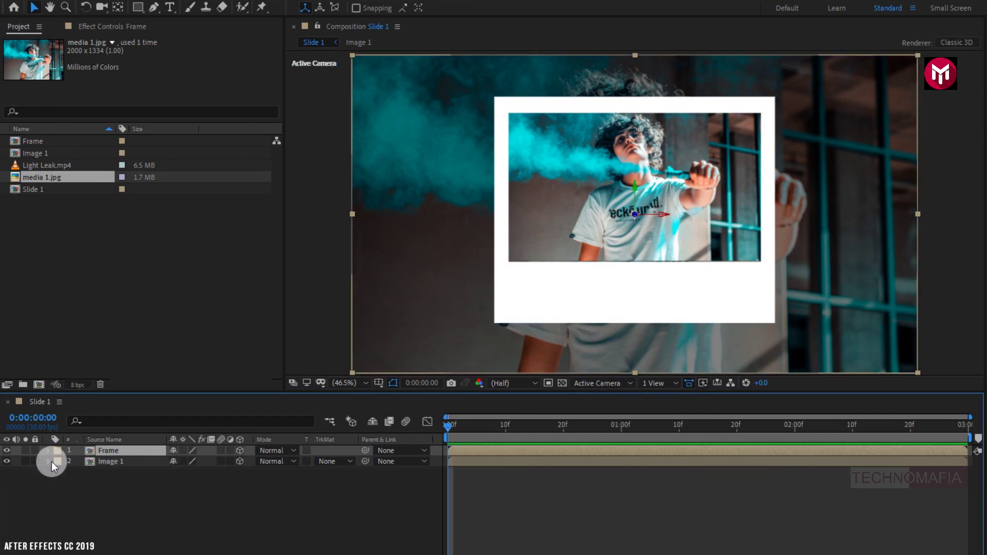
pyautogui.press('p')
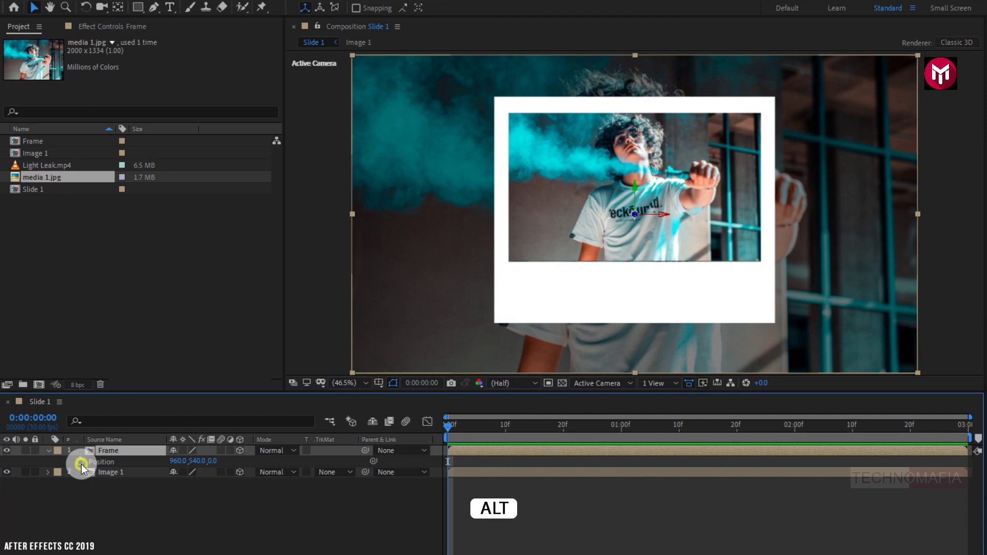
pyautogui.keyDown('alt'); pyautogui.click(81, 464); pyautogui.keyUp('alt')
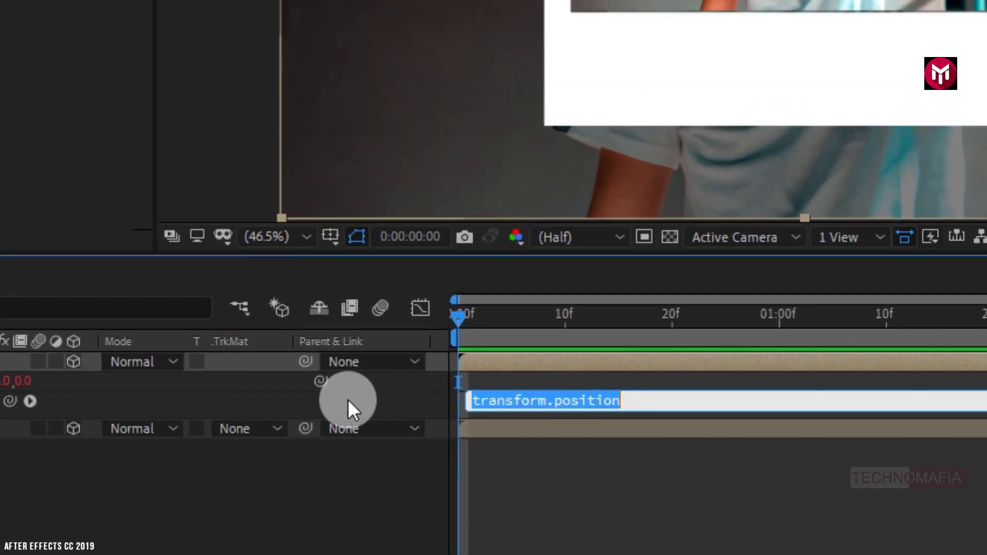
pyautogui.write('wiggle')
pyautogui.write('()')
pyautogui.write('5')
pyautogui.write(',4')
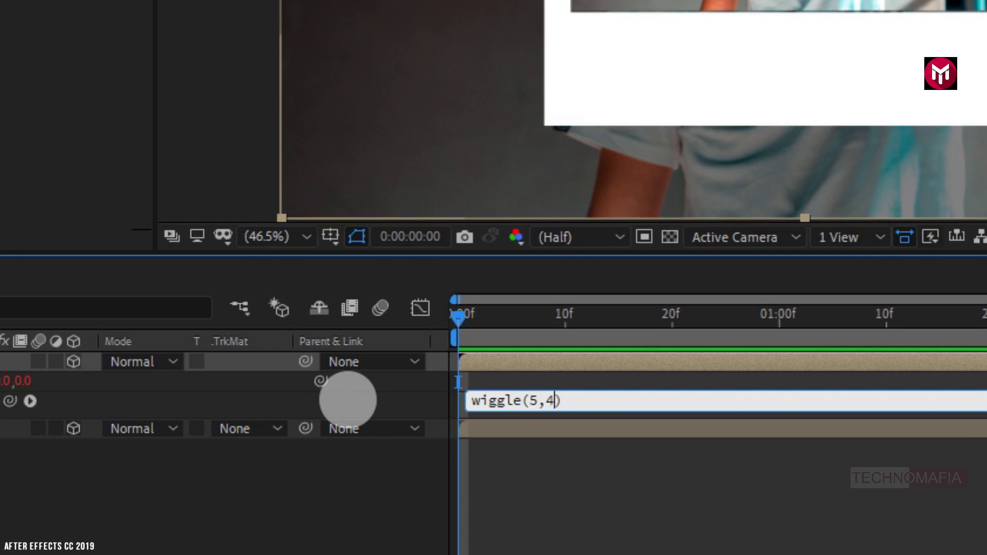
pyautogui.click(348, 400)
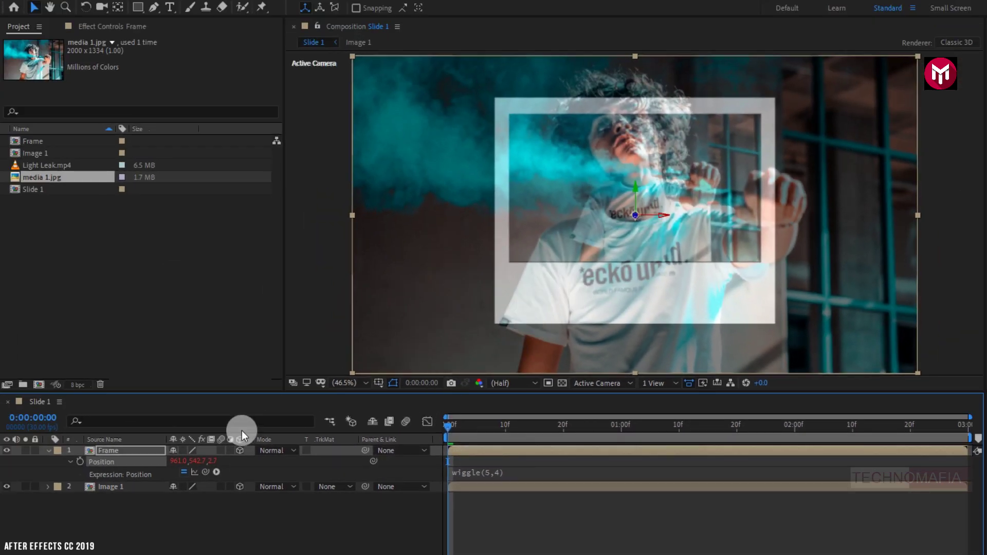
# Push the background Image 1 back by setting its Position Z to 10.
pyautogui.click(128, 487)
pyautogui.press('p')
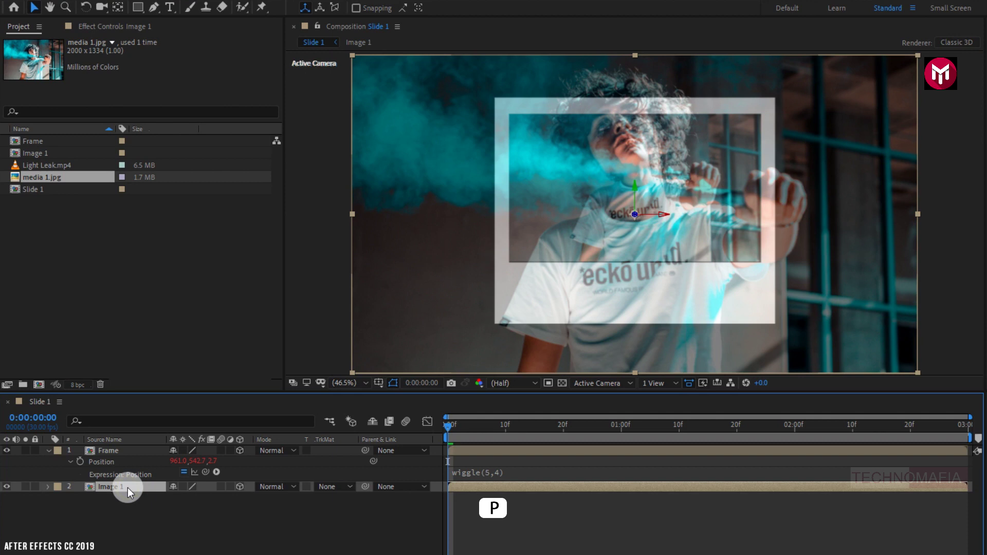
pyautogui.press('p')
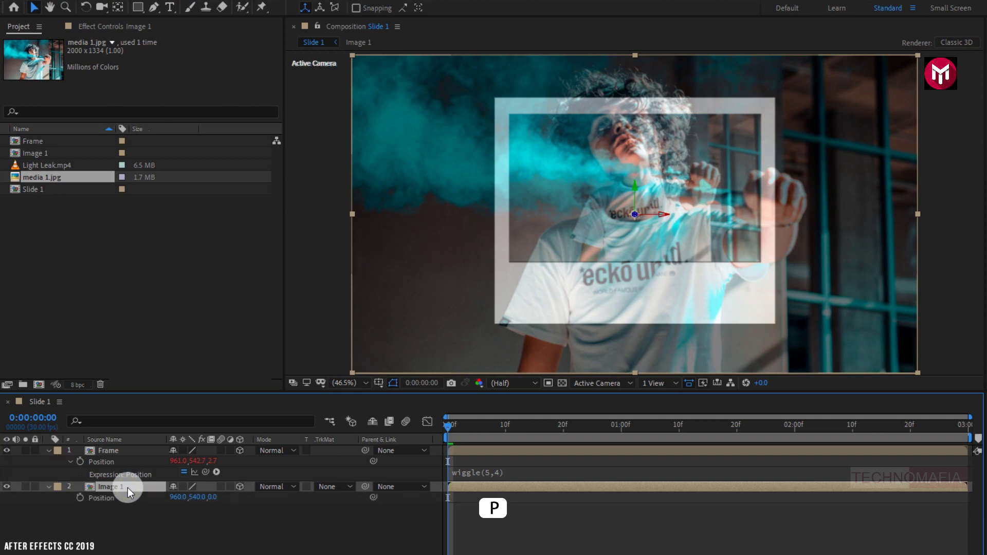
pyautogui.click(215, 499)
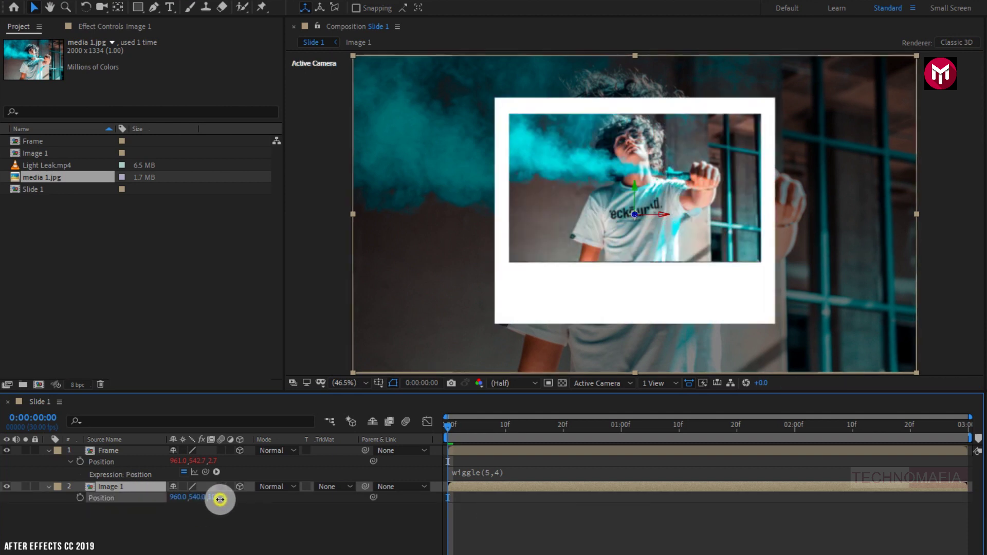
pyautogui.moveTo(220, 499); pyautogui.dragTo(230, 509)
pyautogui.click(49, 488)
pyautogui.click(48, 450)
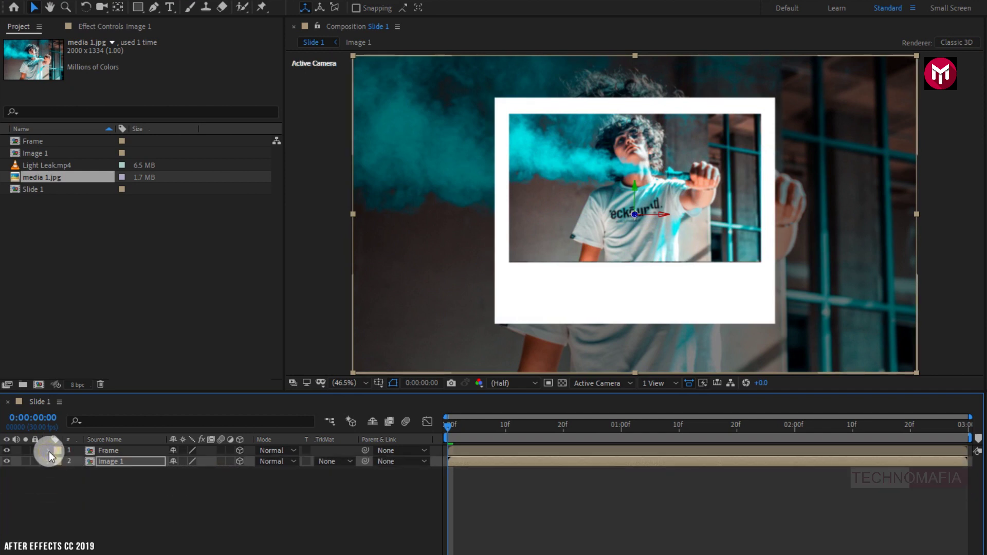
# Preview the wiggling frame, then draw an elliptical mask over the background Image 1 photo.
pyautogui.press('space')
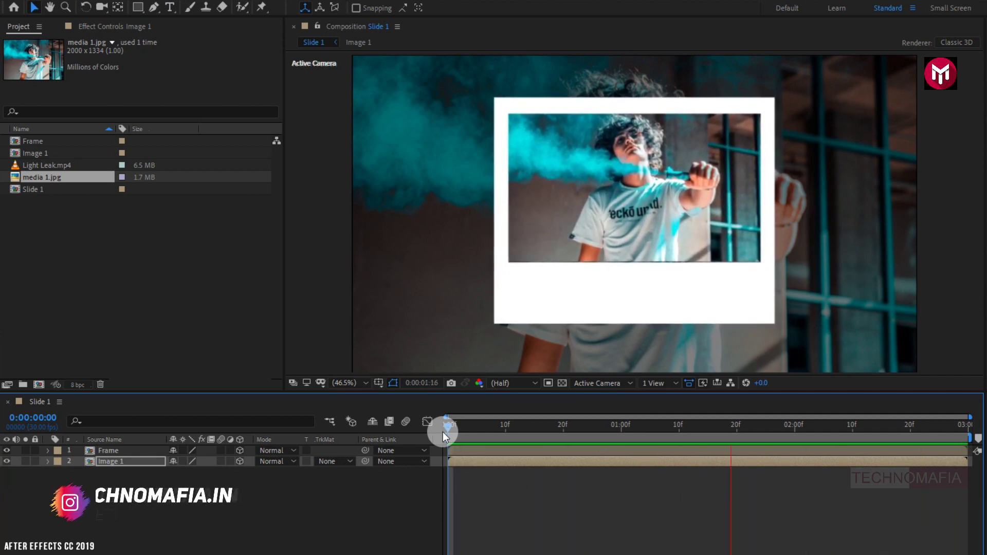
pyautogui.press('space')
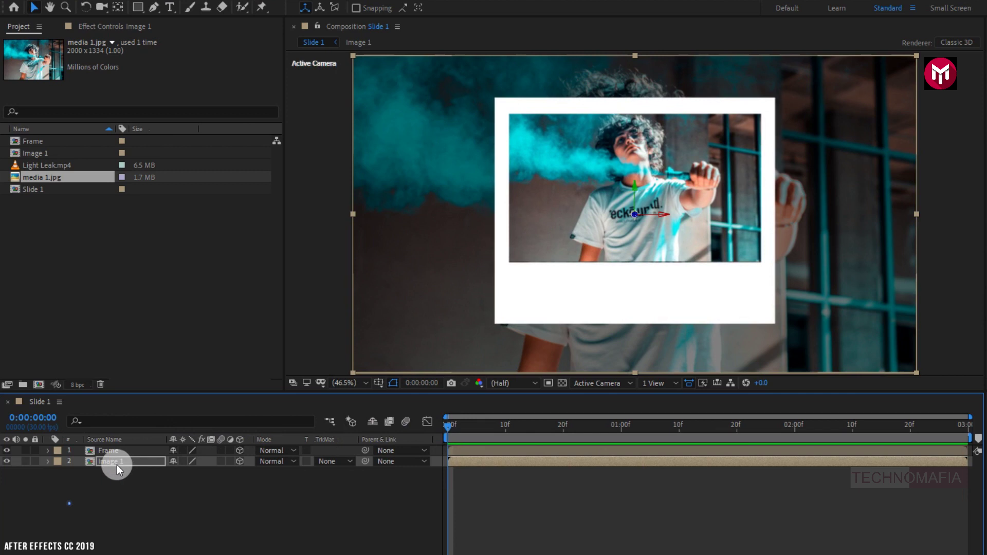
pyautogui.press('Return')
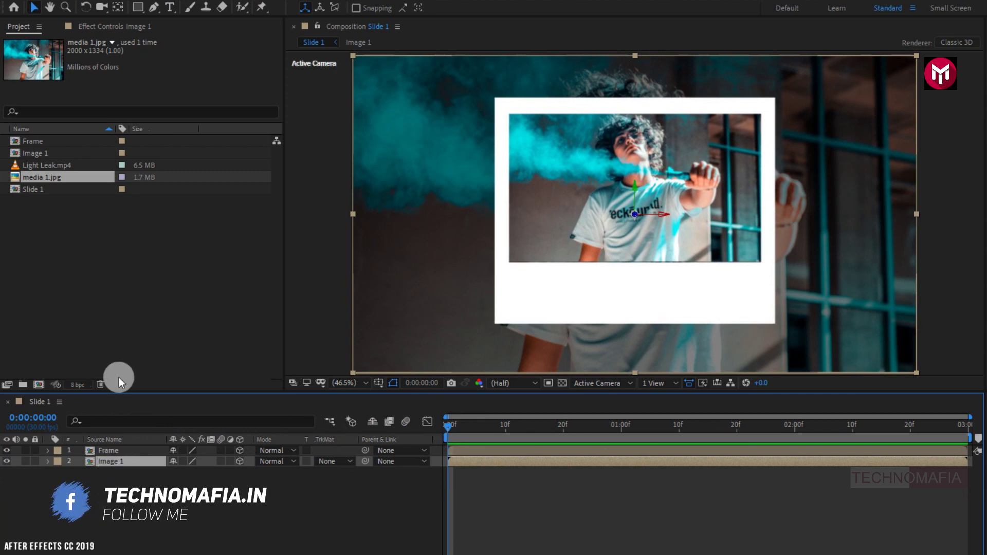
pyautogui.click(138, 8)
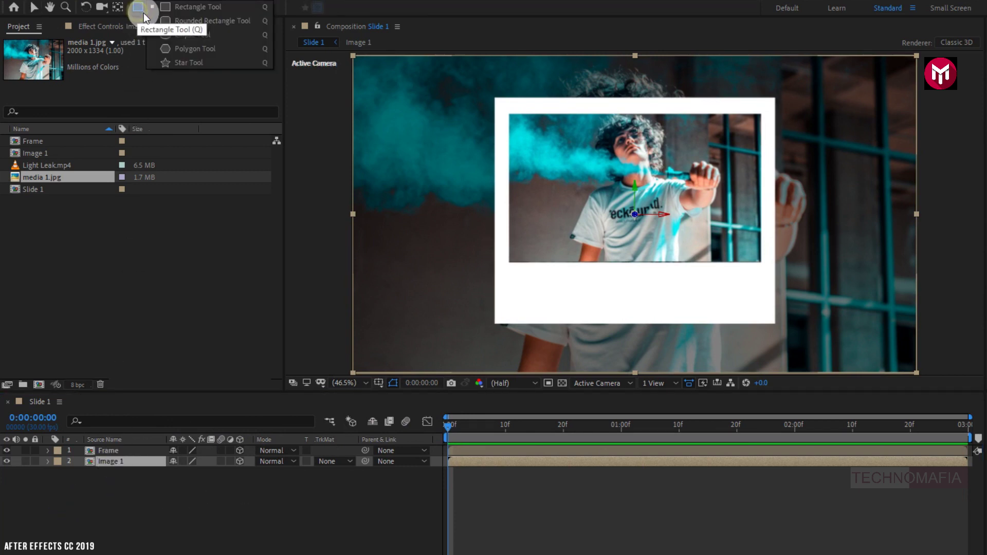
pyautogui.click(223, 35)
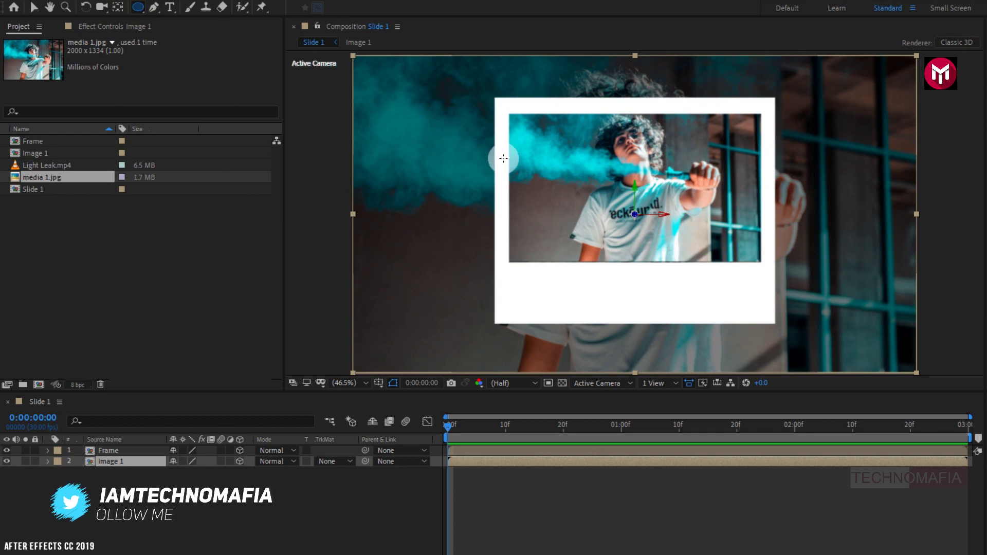
pyautogui.moveTo(632, 213)
pyautogui.mouseDown()
pyautogui.moveTo(785, 129)
pyautogui.moveTo(818, 73)
pyautogui.moveTo(851, 80)
pyautogui.mouseUp()
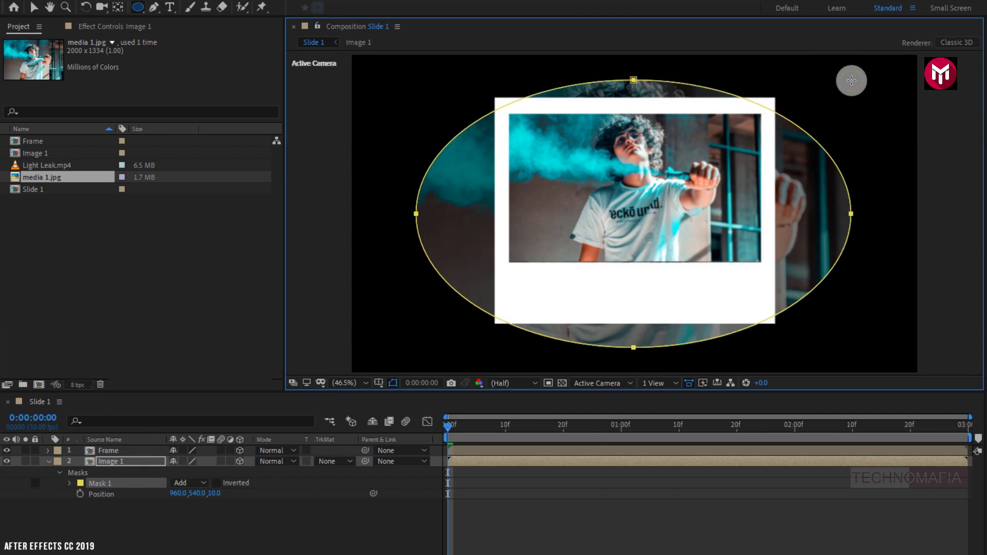
# Set the ellipse mask's Feather to about 259 and Expansion to 115 for a soft vignette.
pyautogui.click(69, 484)
pyautogui.moveTo(195, 507); pyautogui.dragTo(257, 503)
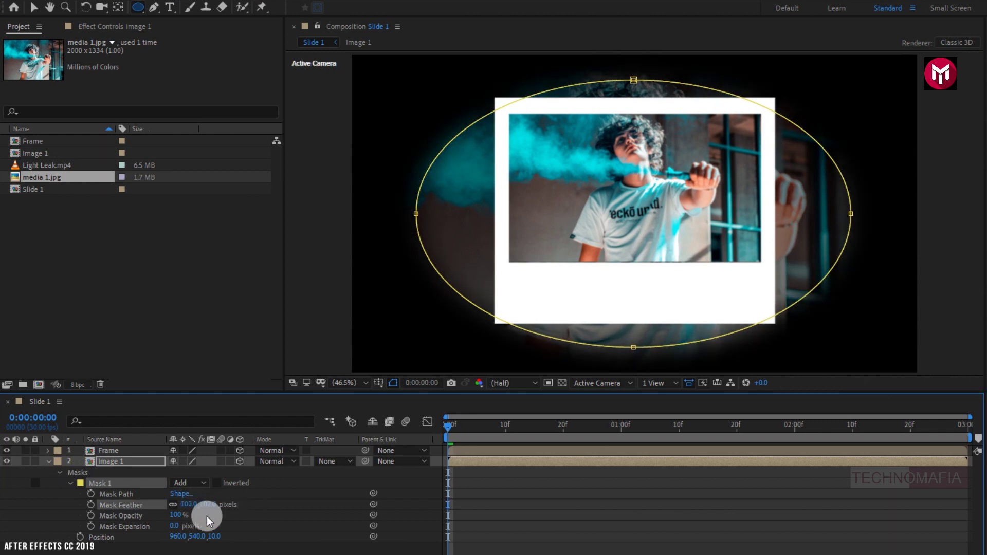
pyautogui.moveTo(174, 525); pyautogui.dragTo(213, 522)
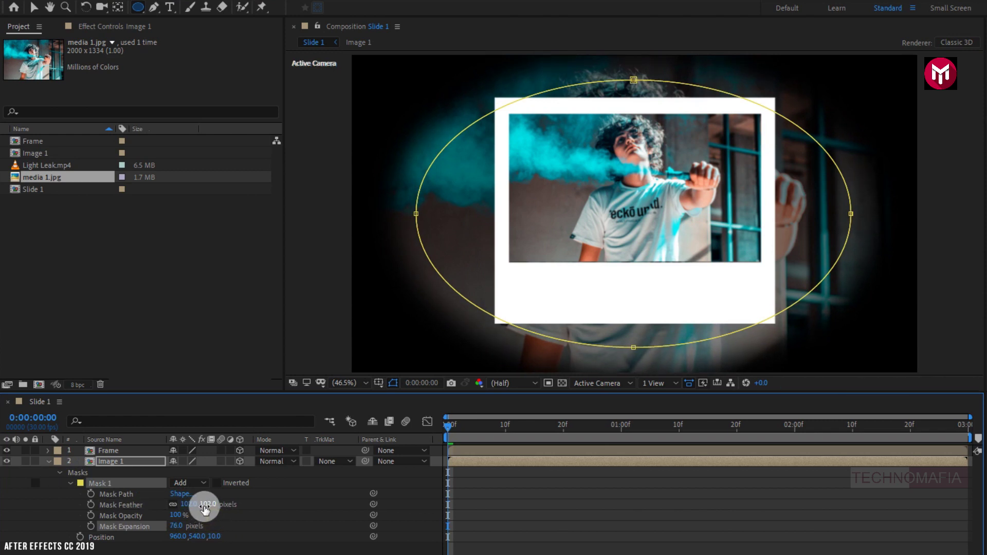
pyautogui.moveTo(183, 525); pyautogui.dragTo(297, 497)
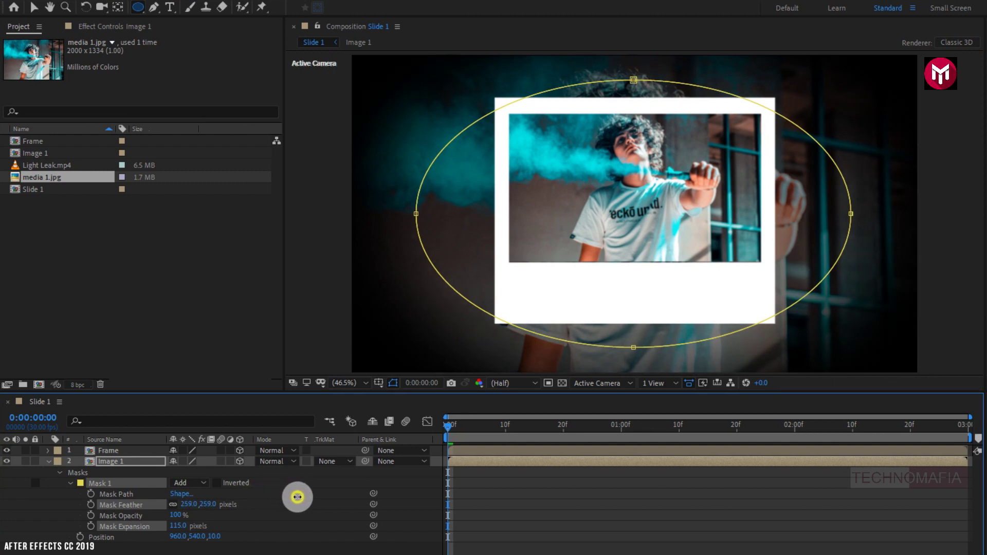
pyautogui.click(50, 462)
pyautogui.click(81, 514)
pyautogui.click(108, 462)
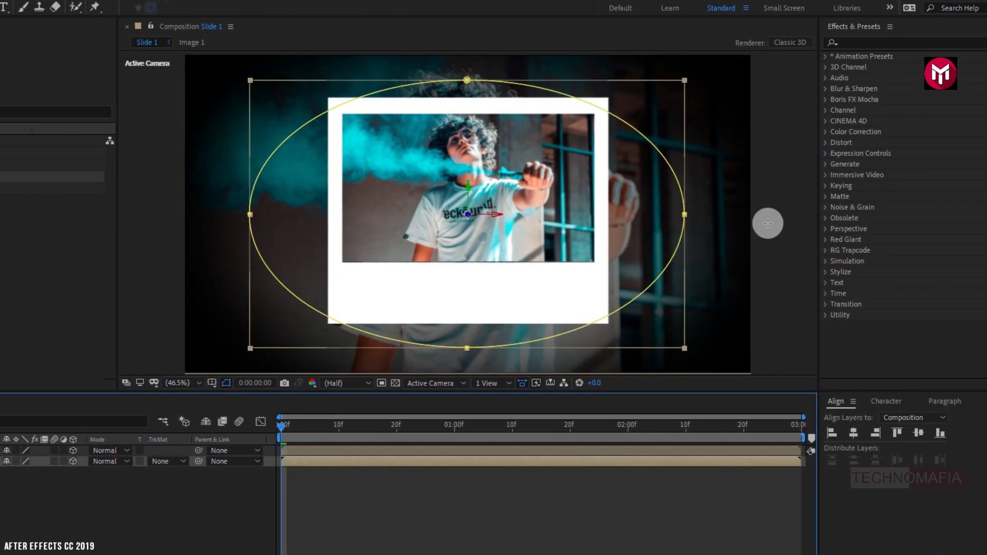
# Find 'fast' in Effects & Presets and apply CC Radial Fast Blur to Image 1.
pyautogui.click(862, 42)
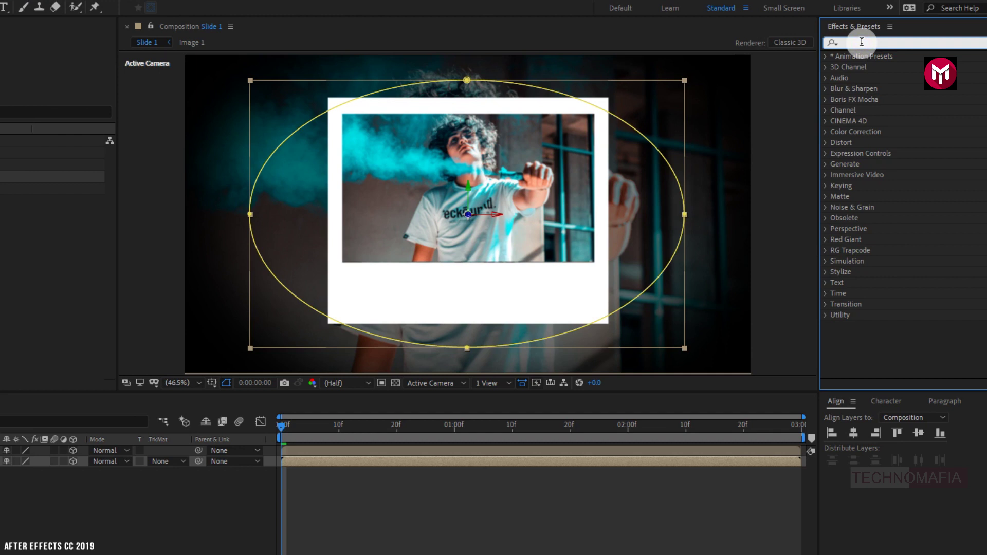
pyautogui.write('fast')
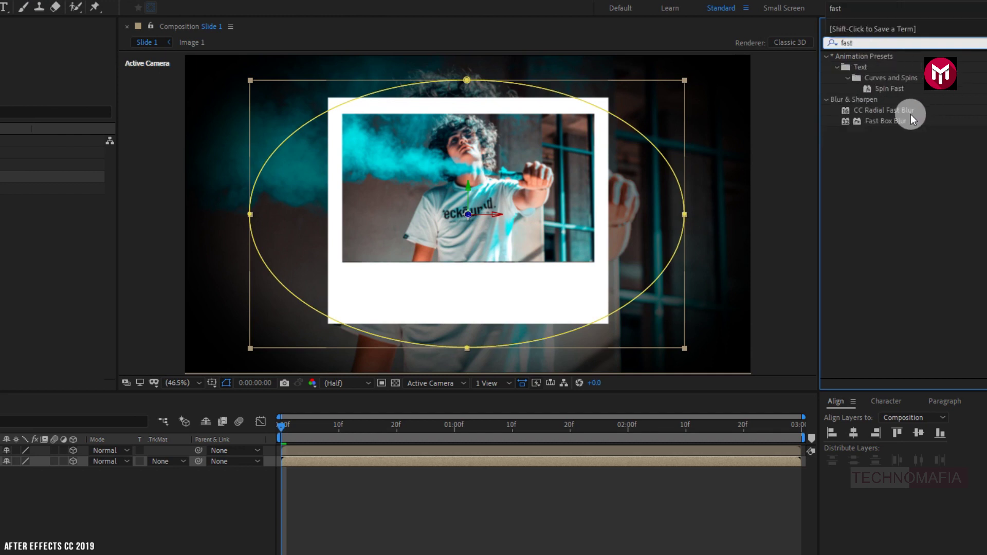
pyautogui.doubleClick(896, 114)
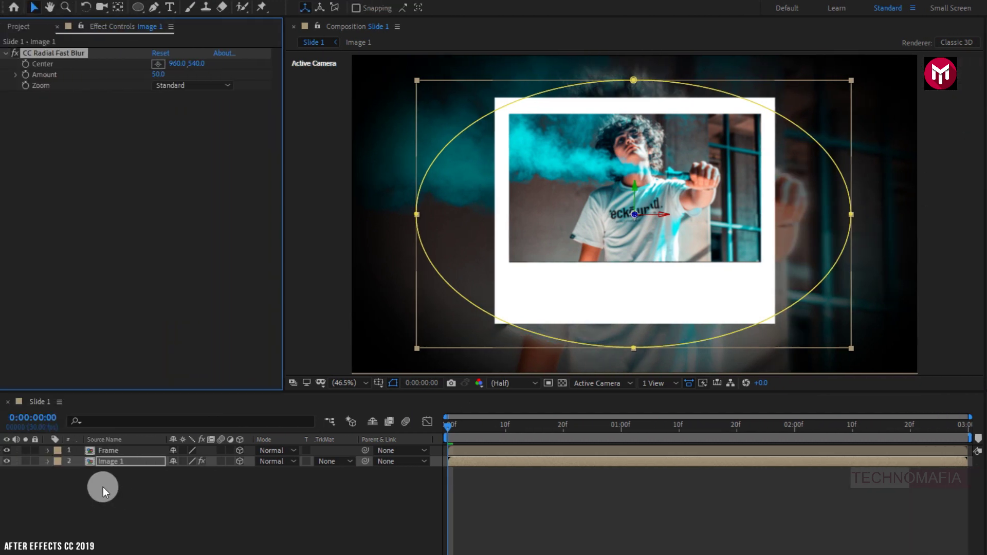
pyautogui.click(107, 450)
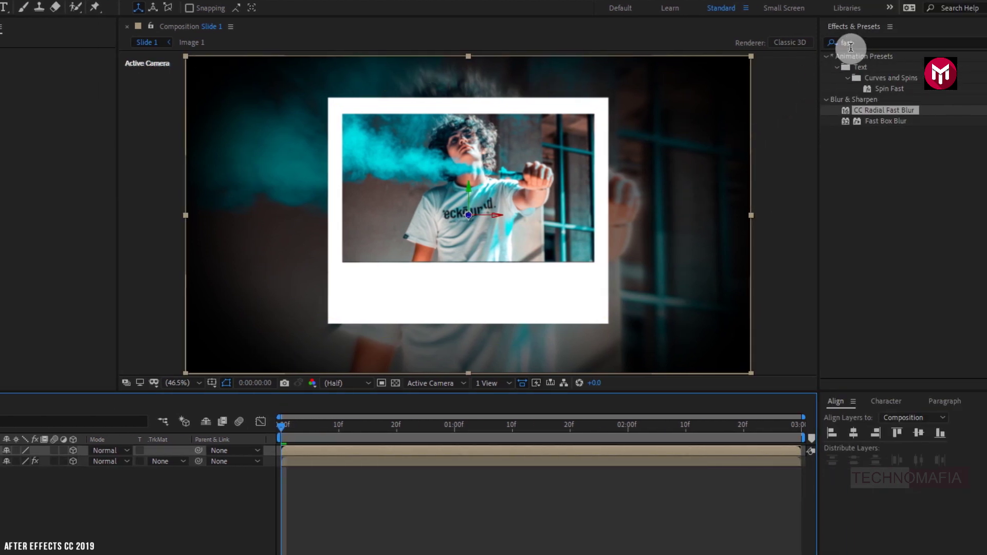
# Apply Drop Shadow to the Frame layer with distance 14 and softness 92.
pyautogui.click(837, 43)
pyautogui.write('drop')
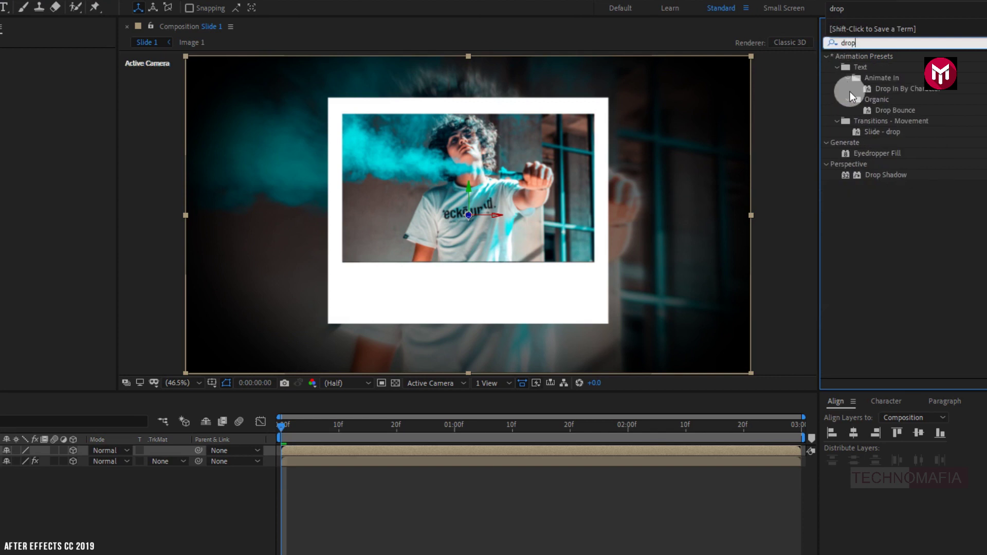
pyautogui.doubleClick(882, 175)
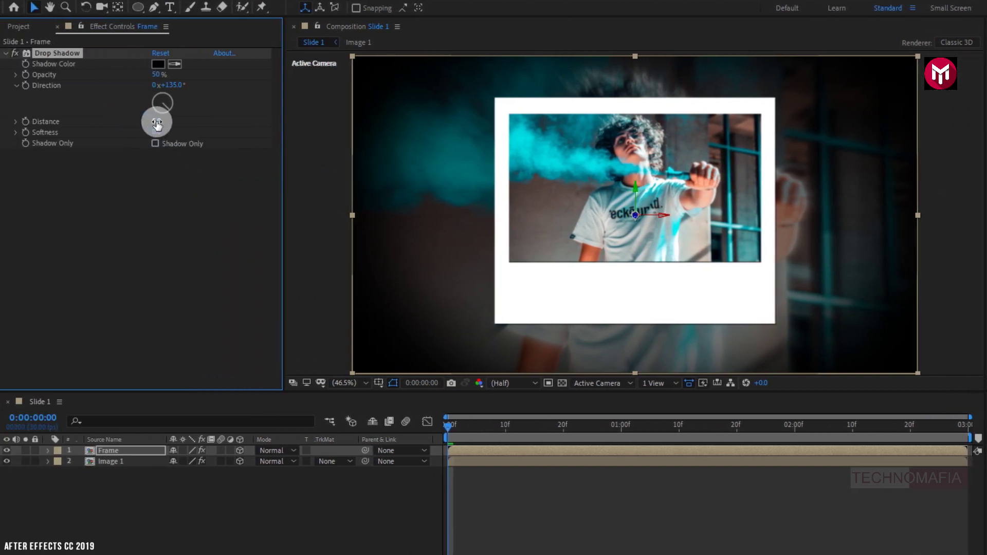
pyautogui.moveTo(157, 124); pyautogui.dragTo(159, 115)
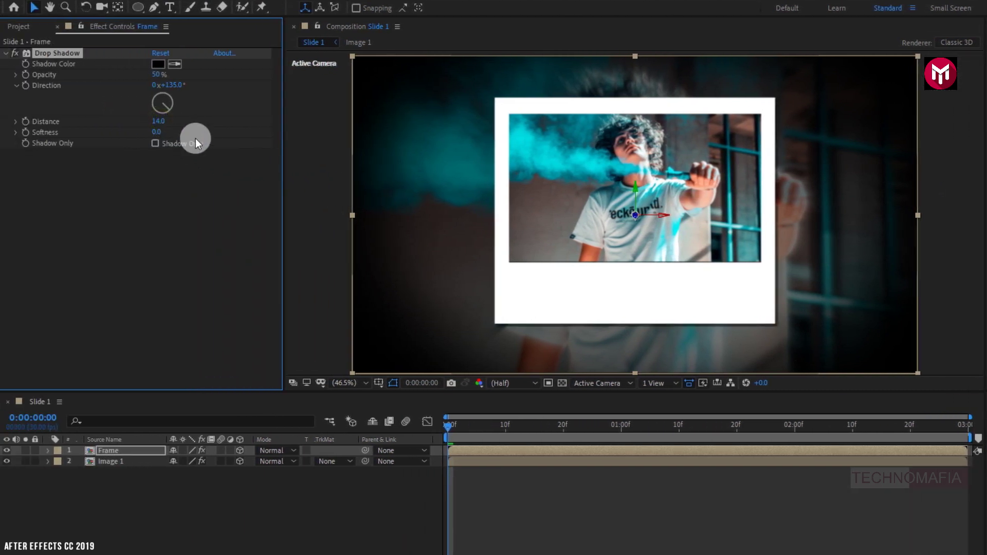
pyautogui.moveTo(159, 134); pyautogui.dragTo(214, 130)
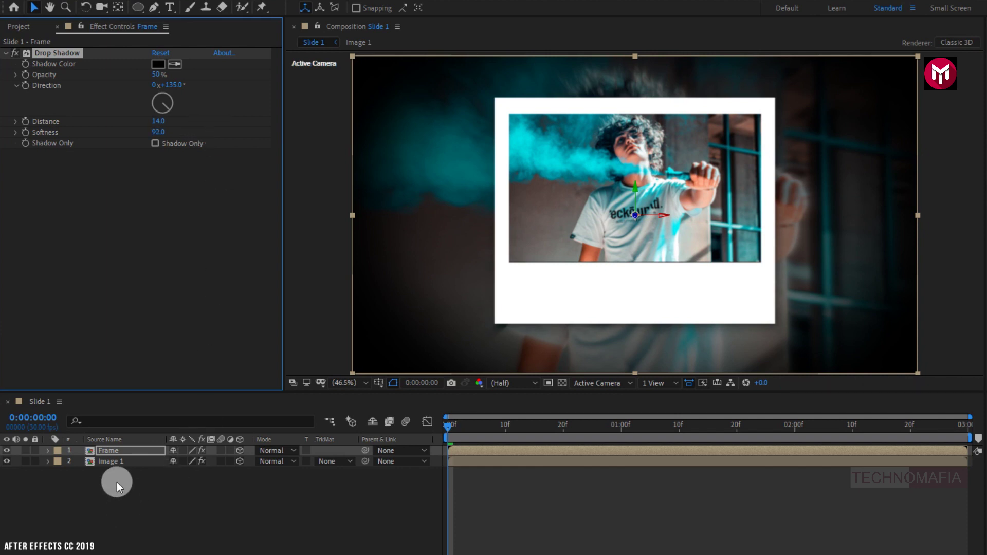
pyautogui.click(116, 450)
pyautogui.press('r')
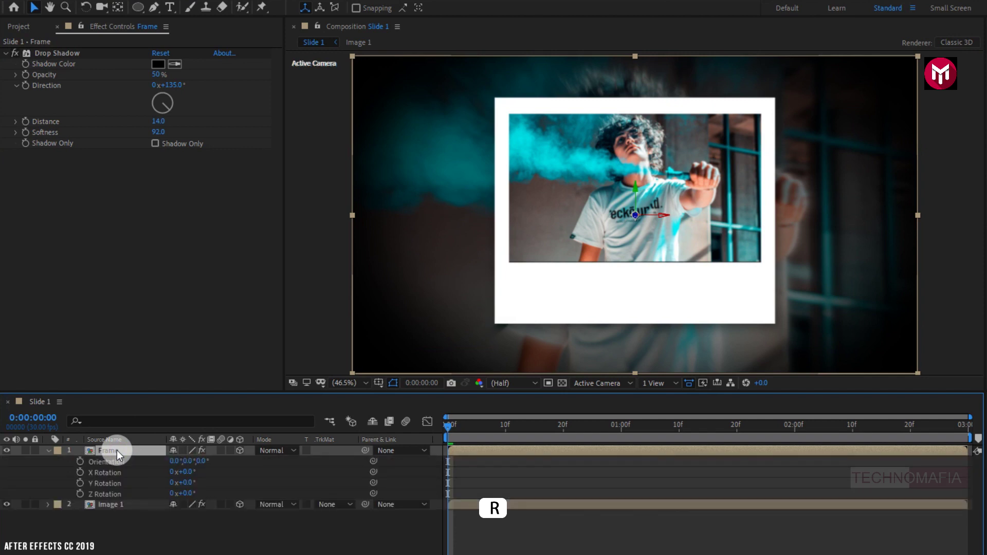
# Set a starting Z Rotation keyframe of 1° on the Frame layer.
pyautogui.click(80, 494)
pyautogui.click(184, 494)
pyautogui.write('1')
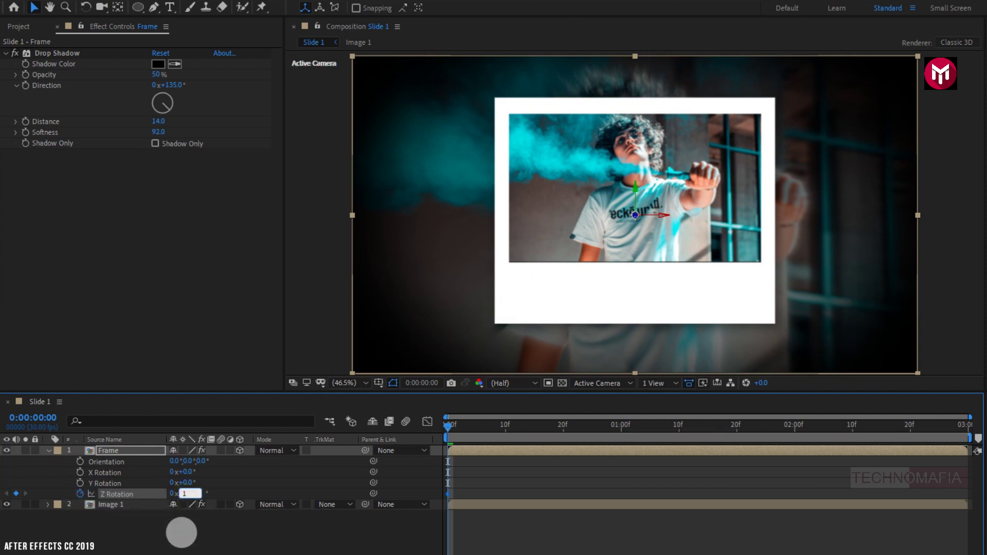
pyautogui.press('Return')
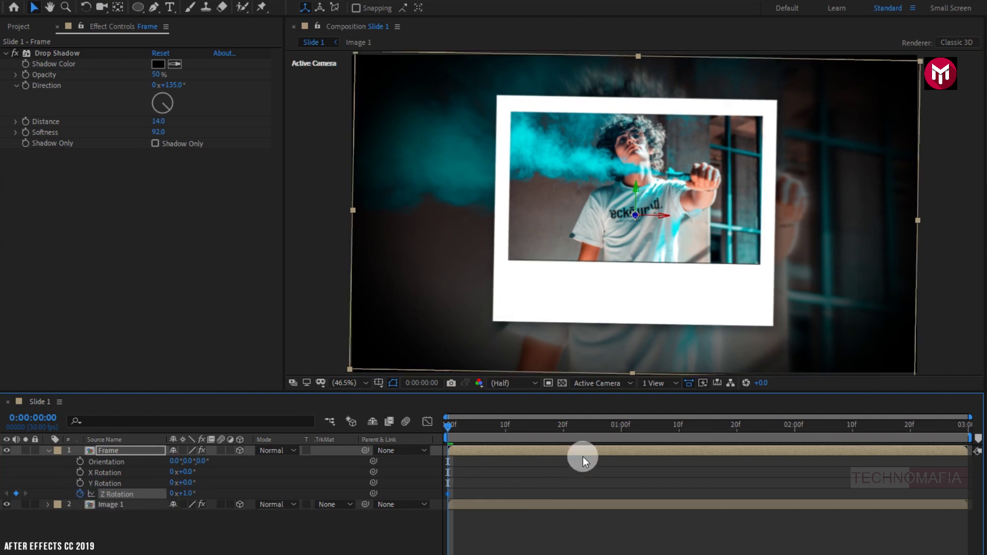
# Add Z Rotation keyframes of 0° at one second and −1° at two seconds.
pyautogui.click(621, 426)
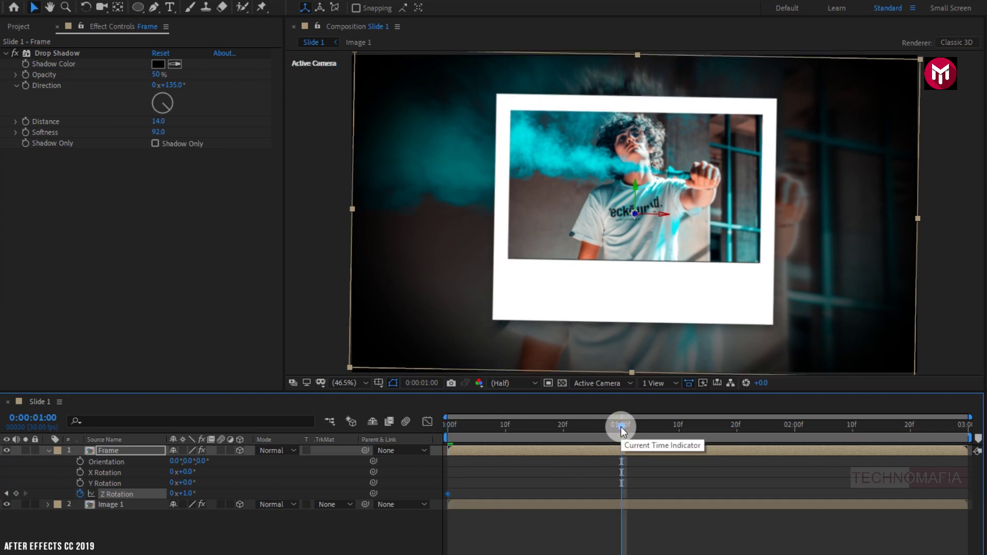
pyautogui.click(184, 494)
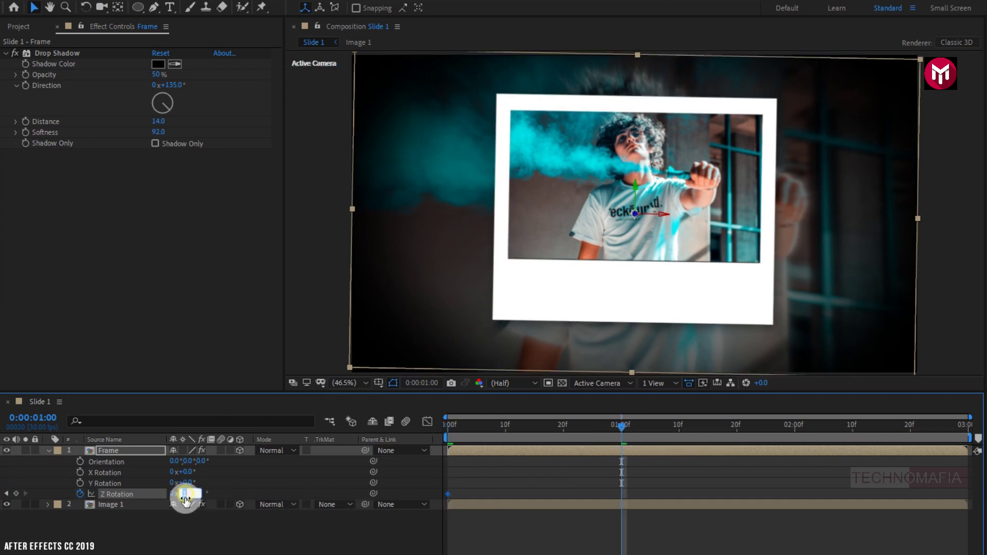
pyautogui.write('0')
pyautogui.press('Return')
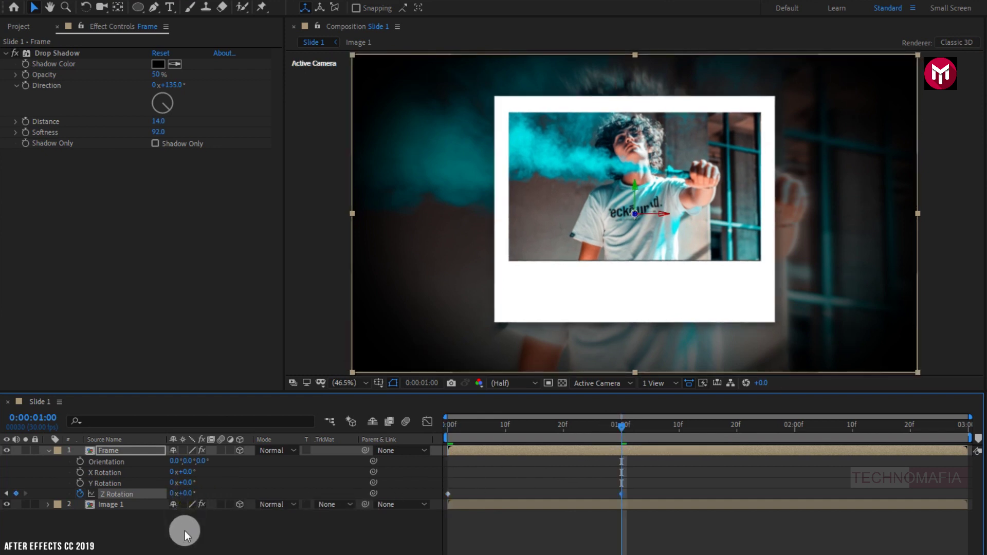
pyautogui.click(795, 427)
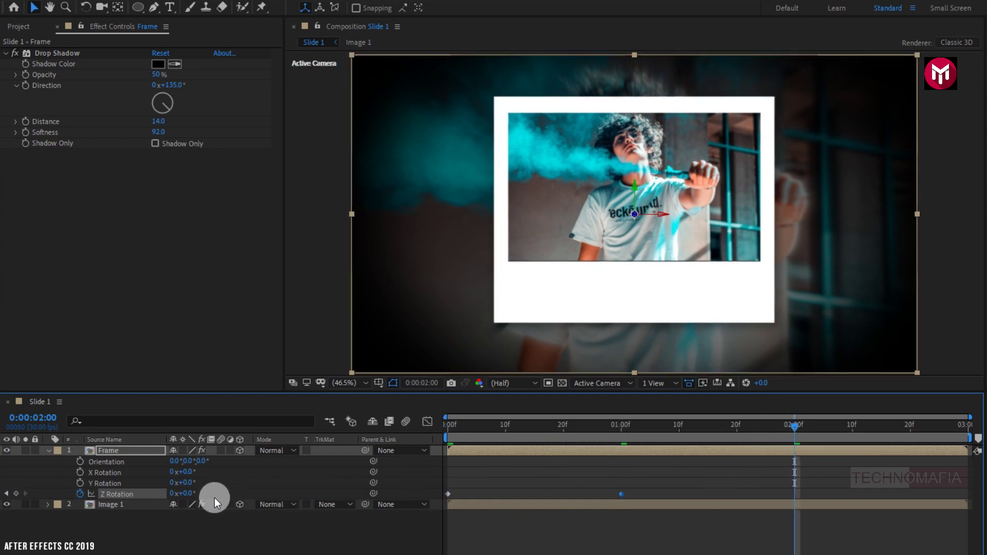
pyautogui.click(188, 494)
pyautogui.write('-1')
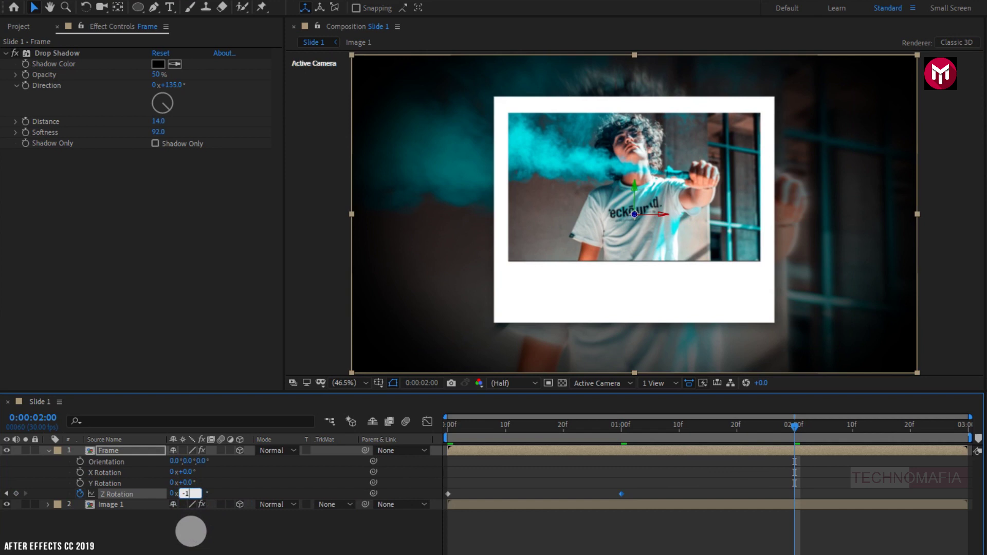
pyautogui.press('Return')
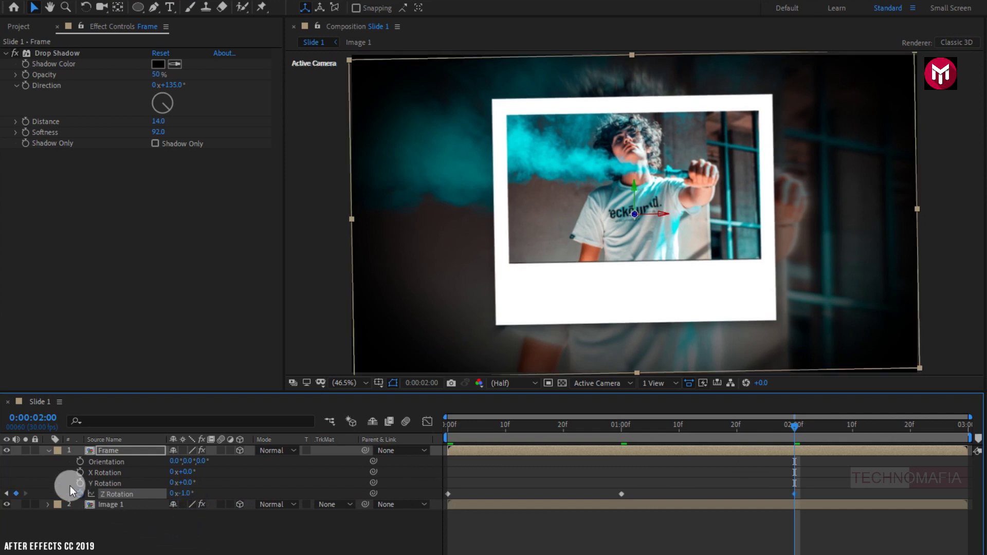
pyautogui.click(49, 451)
pyautogui.click(130, 493)
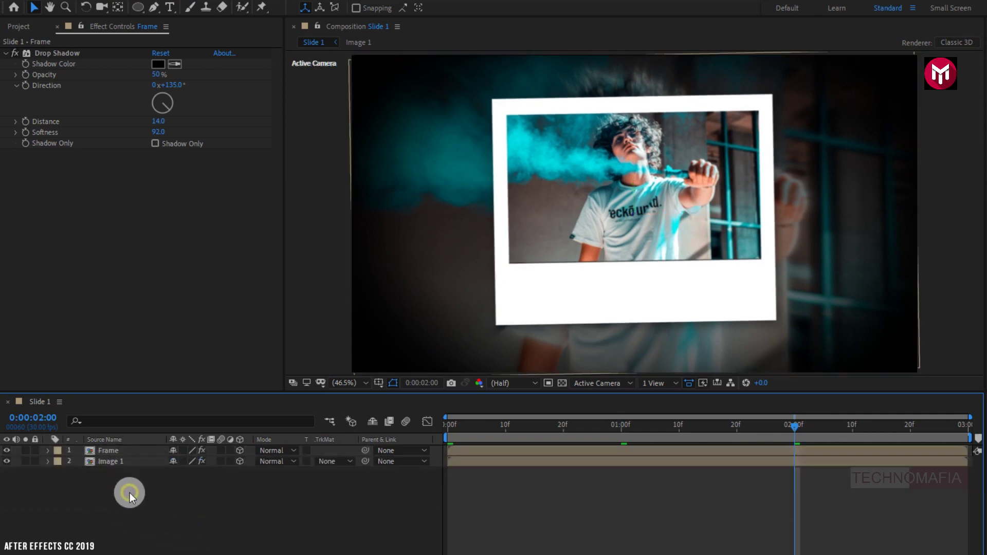
# Add a new Camera 1 with default settings and a Null 1 layer to the composition.
pyautogui.rightClick(138, 497)
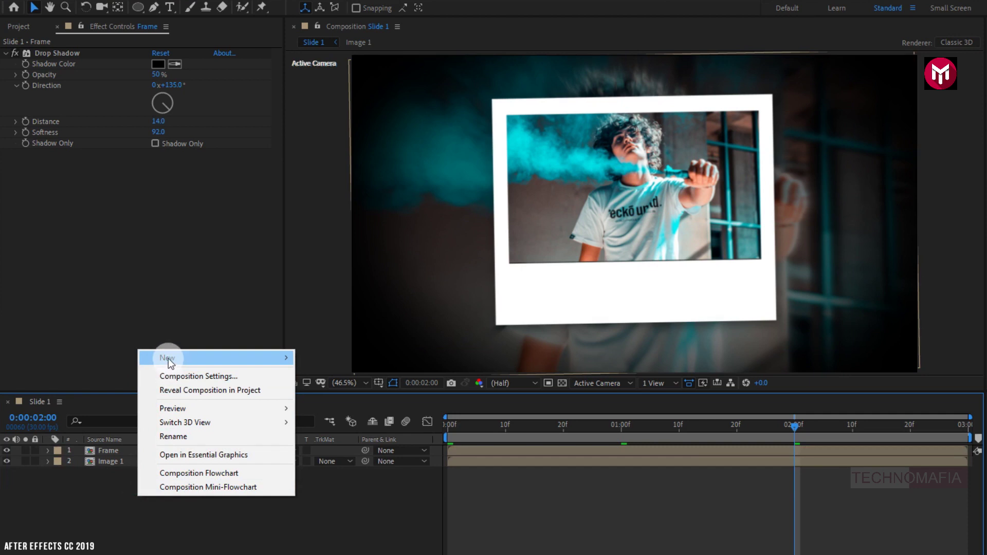
pyautogui.moveTo(169, 358)
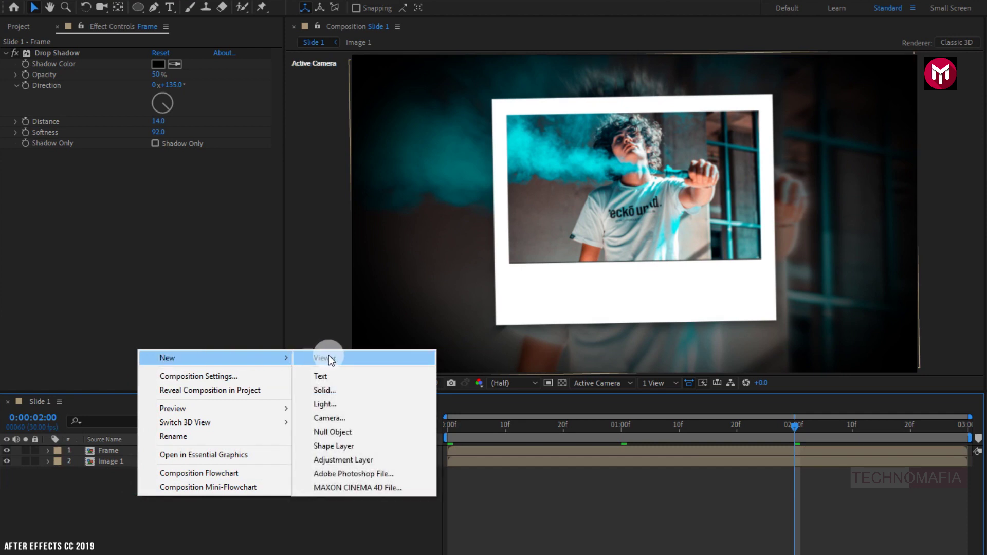
pyautogui.click(333, 418)
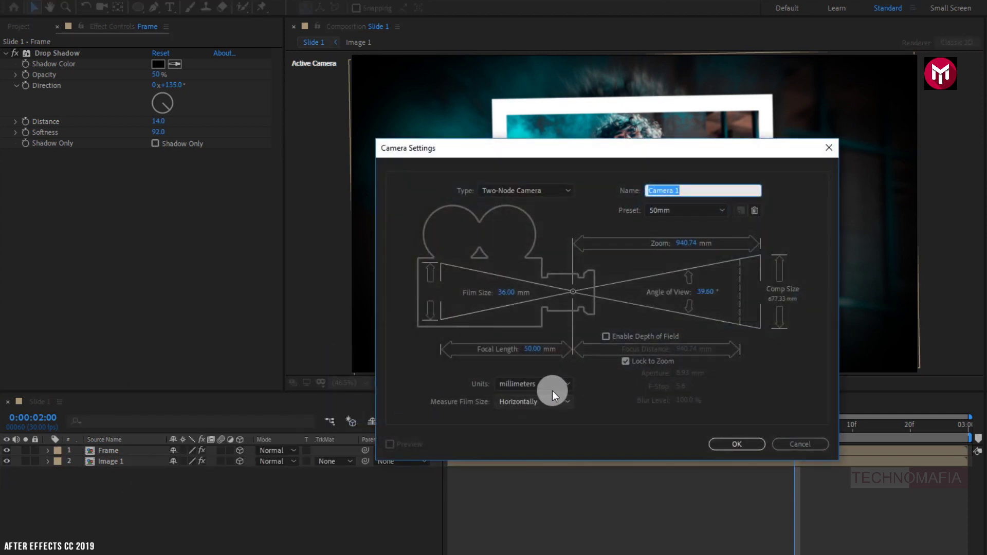
pyautogui.click(726, 441)
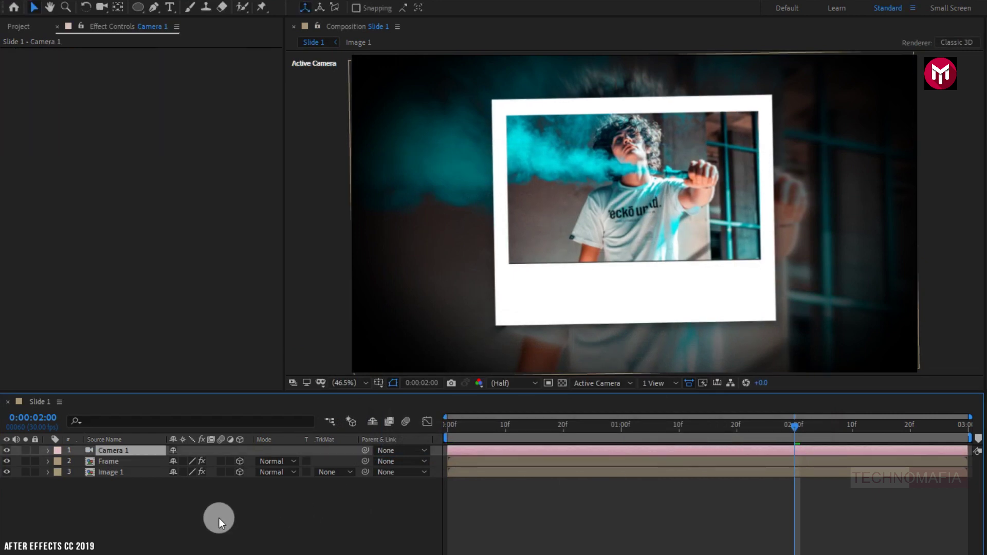
pyautogui.rightClick(173, 520)
pyautogui.moveTo(277, 386)
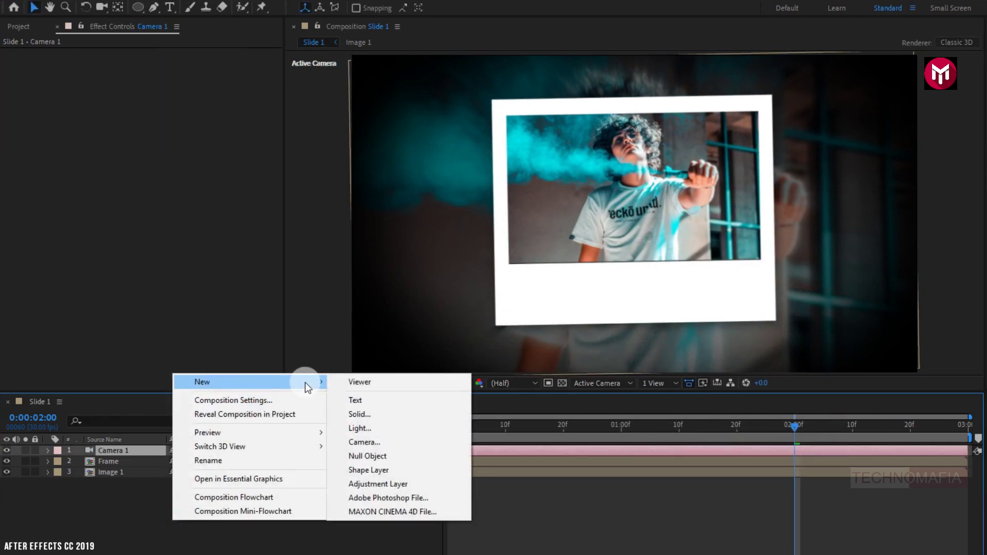
pyautogui.click(386, 456)
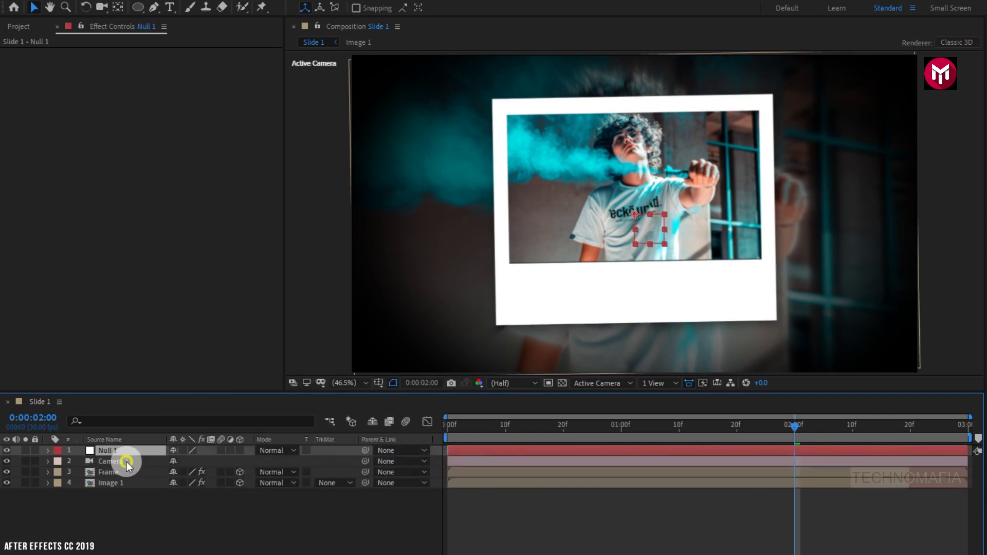
# Parent Camera 1 to Null 1 and reveal Null 1's Position property.
pyautogui.click(127, 464)
pyautogui.click(385, 461)
pyautogui.click(387, 492)
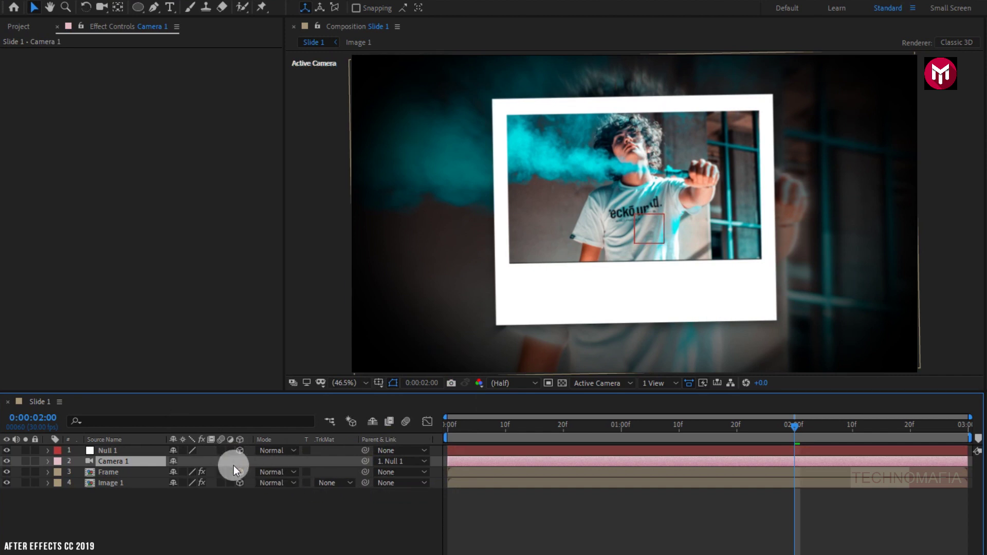
pyautogui.click(109, 449)
pyautogui.press('p')
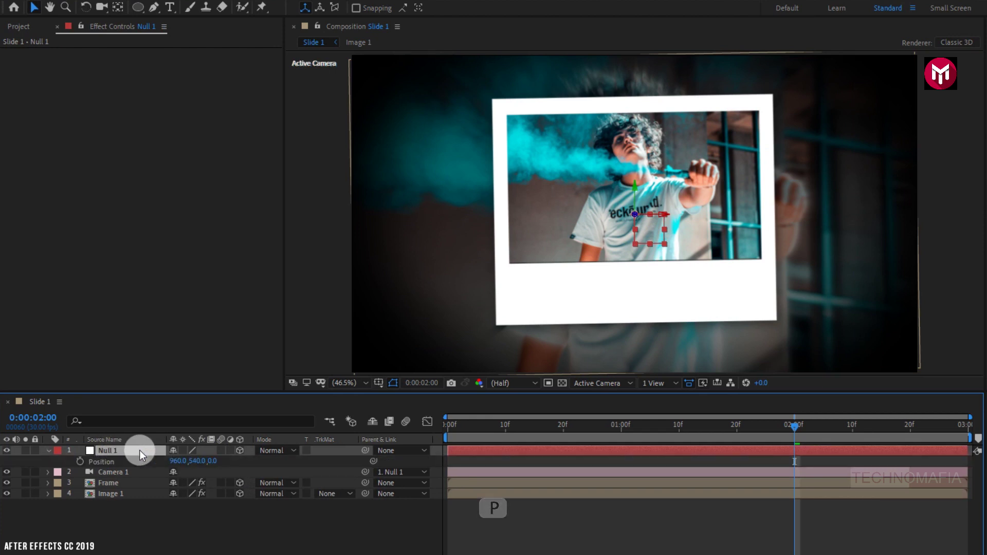
# At 0:00, keyframe Null 1's Position with Z pushed to 2749.
pyautogui.click(448, 427)
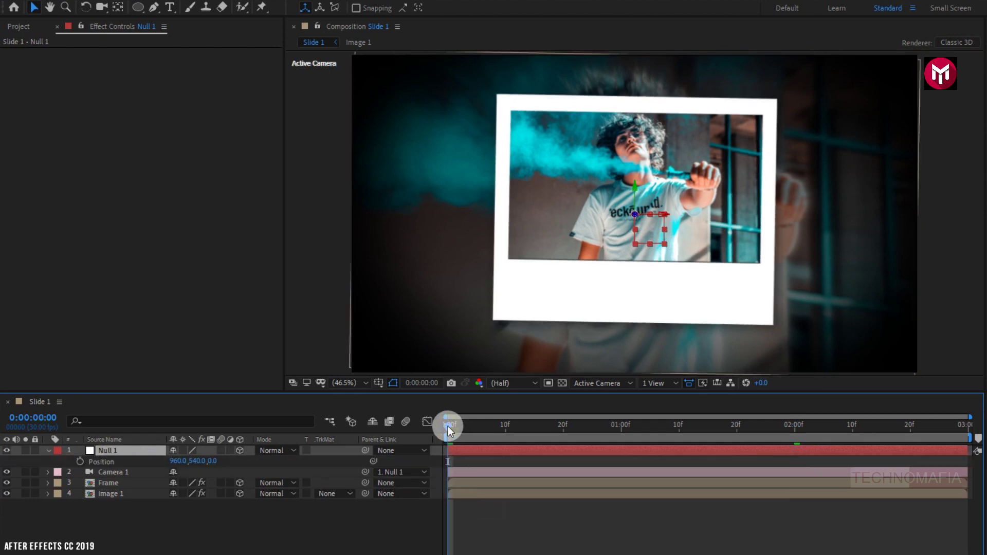
pyautogui.click(164, 477)
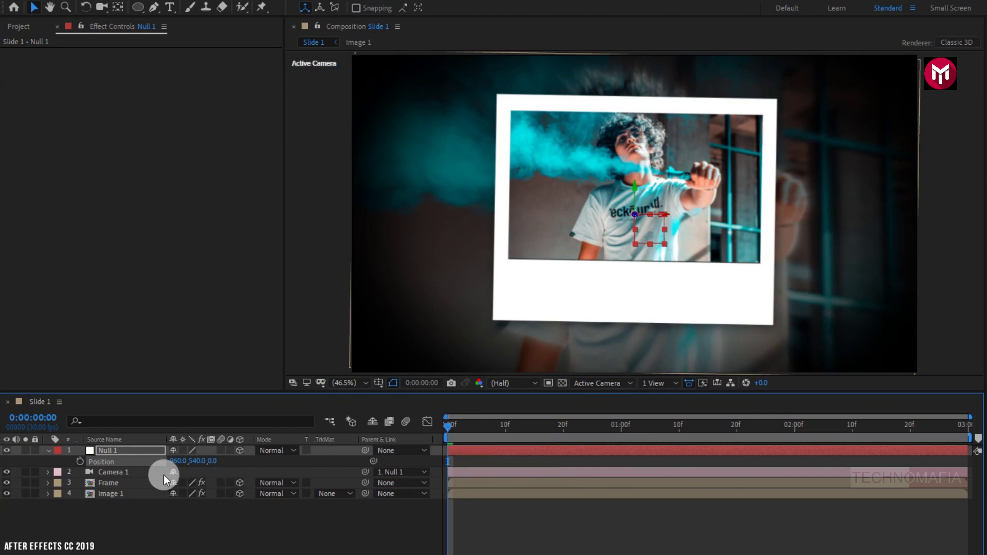
pyautogui.click(80, 461)
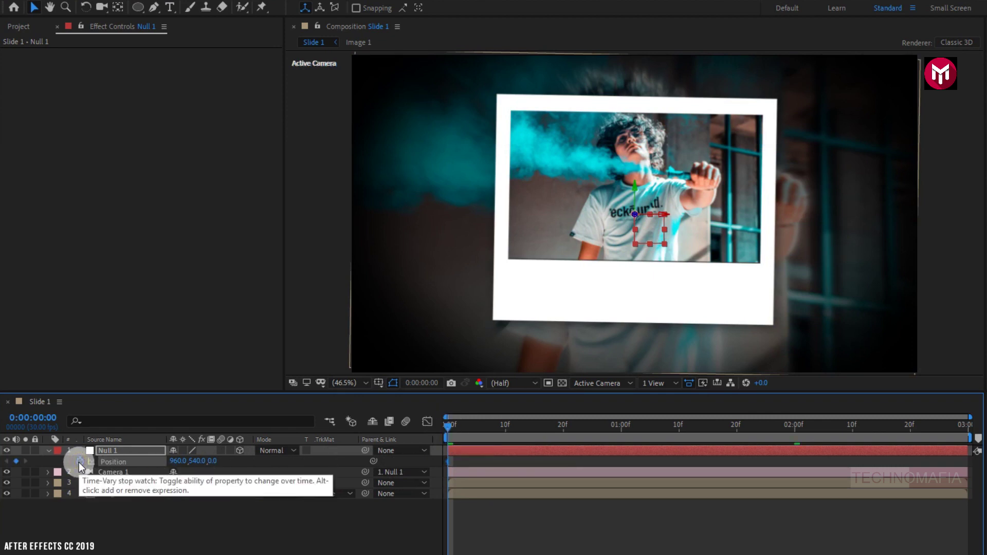
pyautogui.click(80, 461)
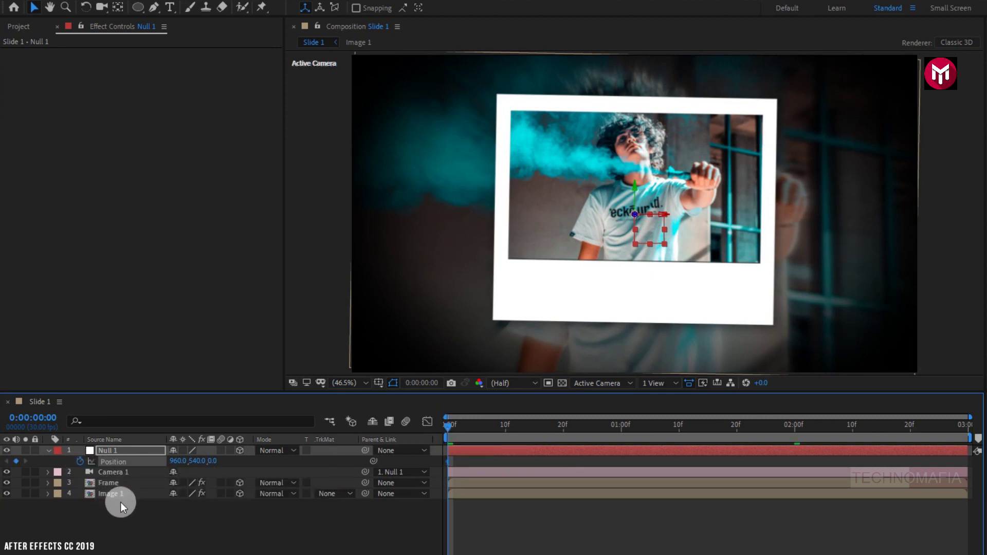
pyautogui.moveTo(210, 461); pyautogui.dragTo(519, 471)
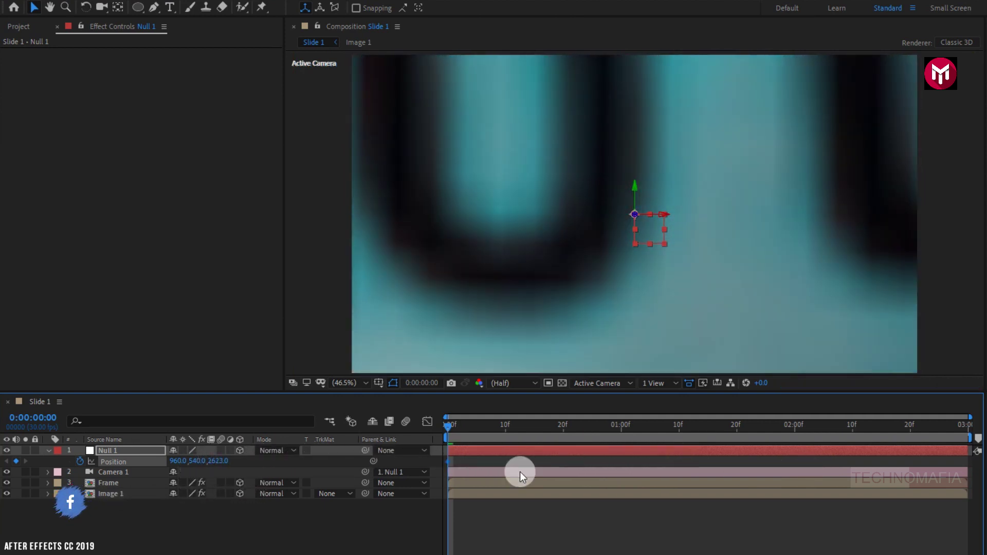
pyautogui.moveTo(226, 460); pyautogui.dragTo(297, 461)
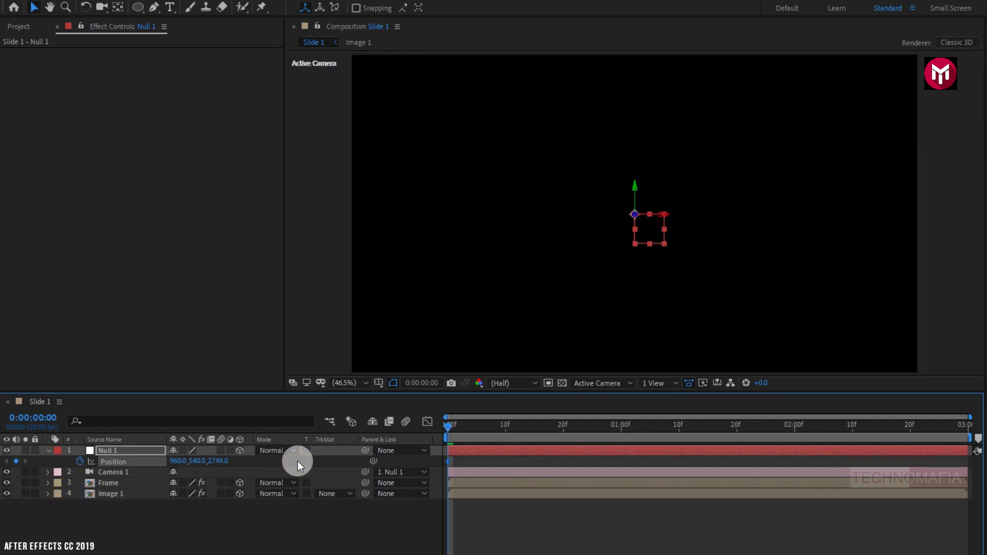
# Add Position keyframes with Z 0 at 15 frames and a hold at 1:15.
pyautogui.click(536, 424)
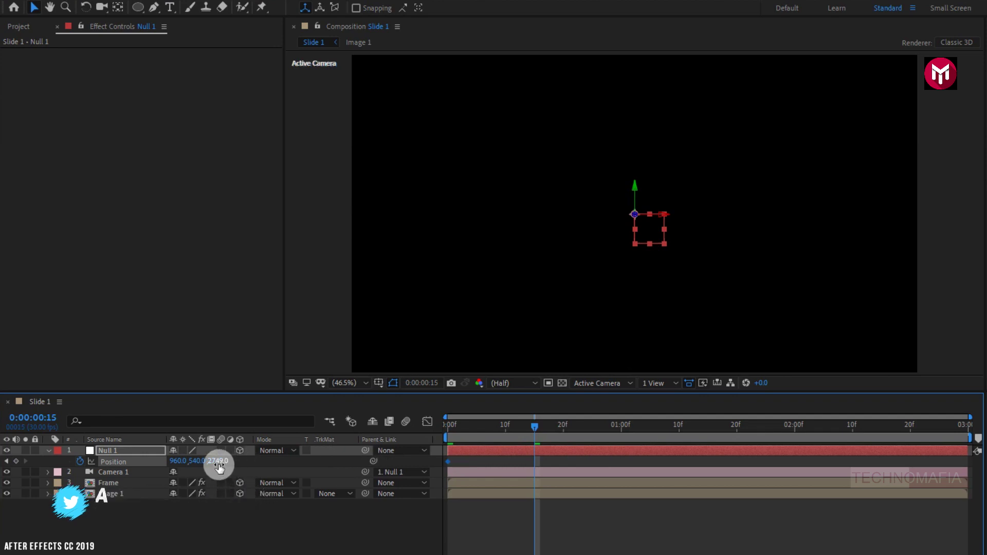
pyautogui.press('Return')
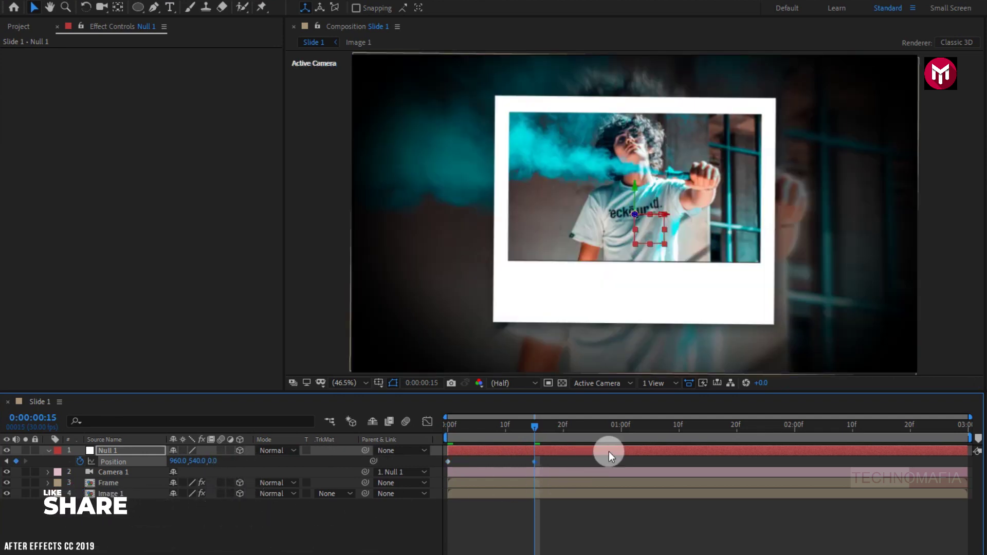
pyautogui.click(707, 424)
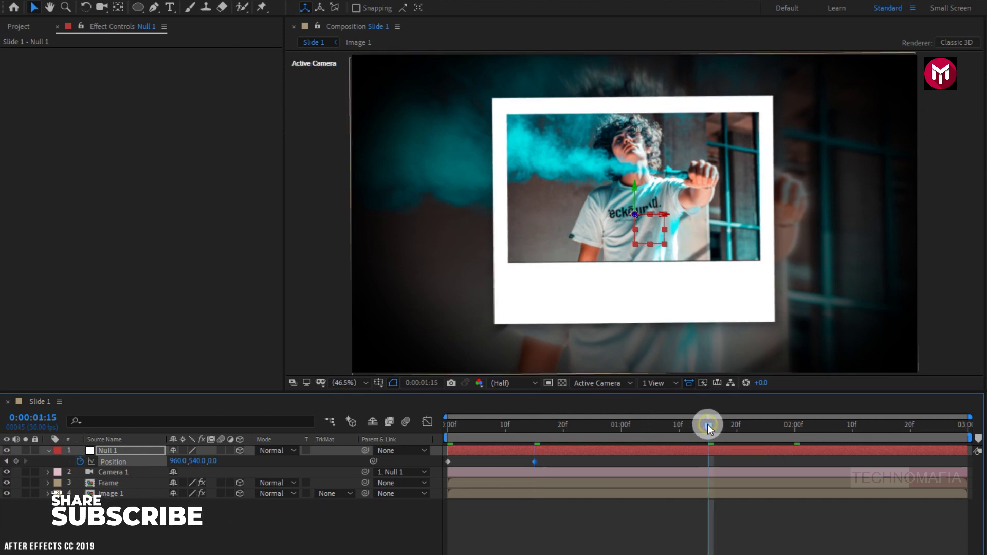
pyautogui.click(16, 461)
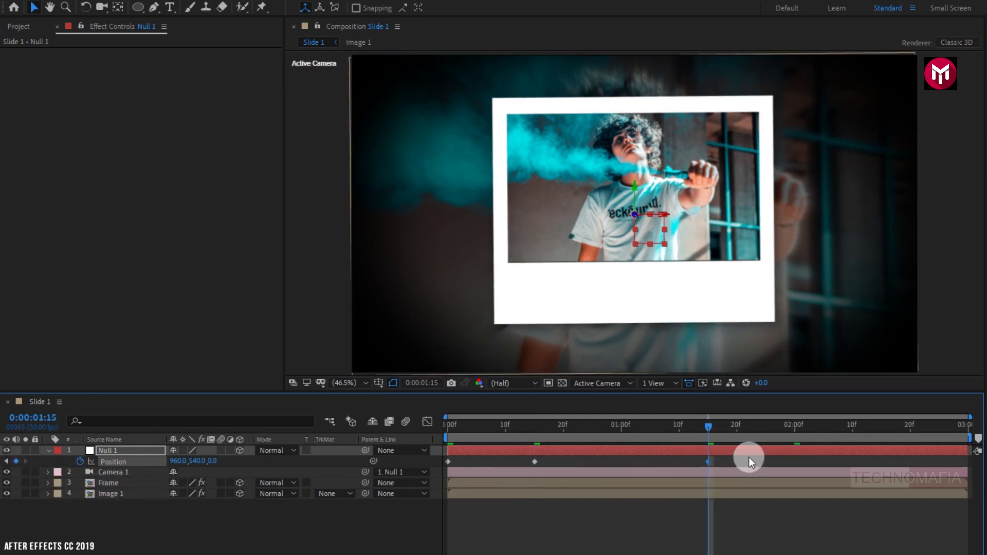
pyautogui.click(795, 431)
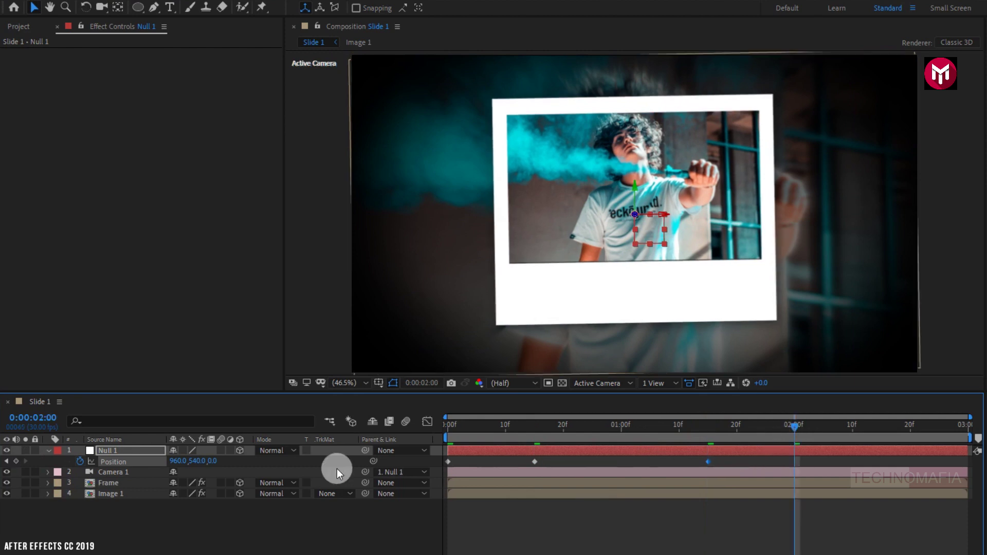
# At 2:00, scrub Null 1's Position Z back to -5741.
pyautogui.moveTo(194, 463); pyautogui.dragTo(171, 480)
pyautogui.click(218, 461)
pyautogui.moveTo(117, 463); pyautogui.dragTo(3, 461)
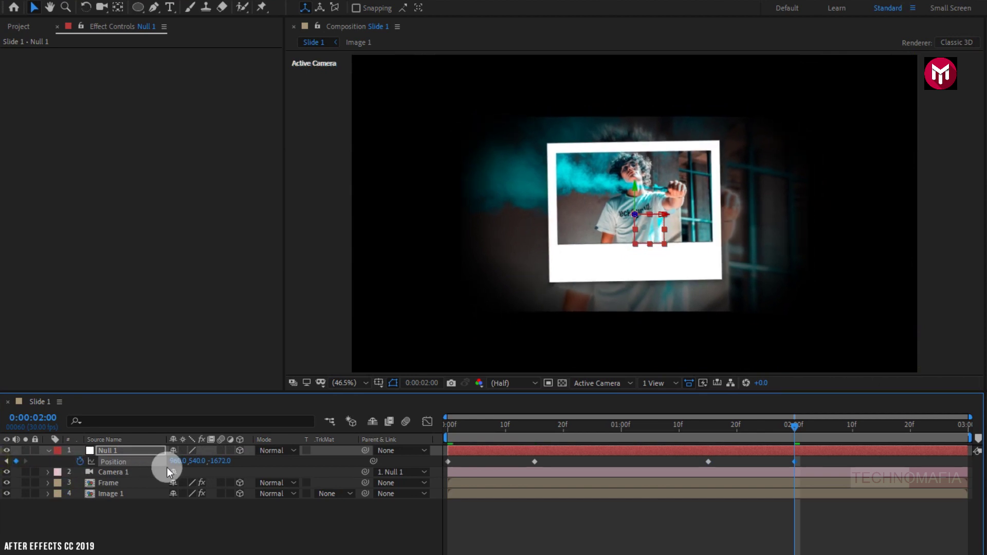
pyautogui.moveTo(155, 461); pyautogui.dragTo(222, 466)
pyautogui.moveTo(74, 472); pyautogui.dragTo(223, 462)
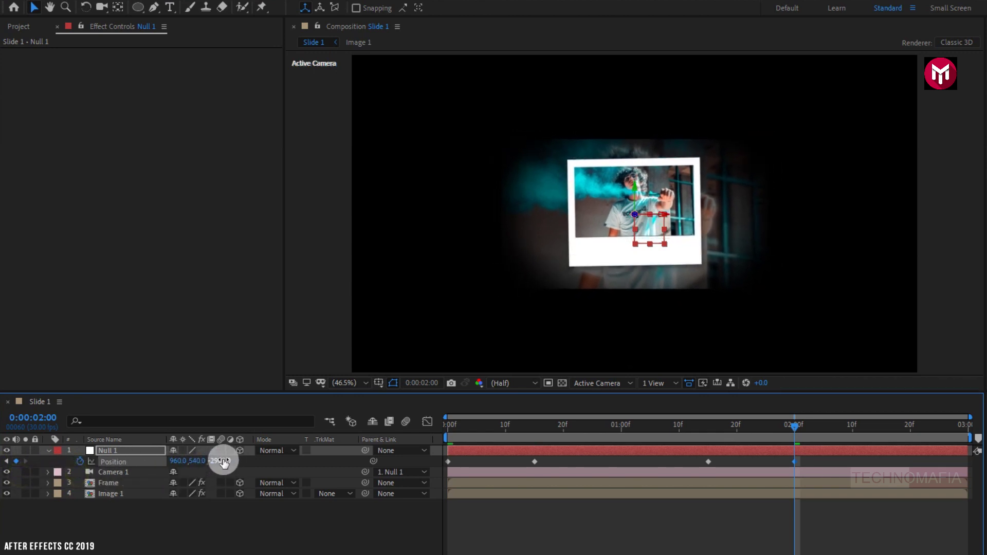
pyautogui.moveTo(3, 468); pyautogui.dragTo(82, 472)
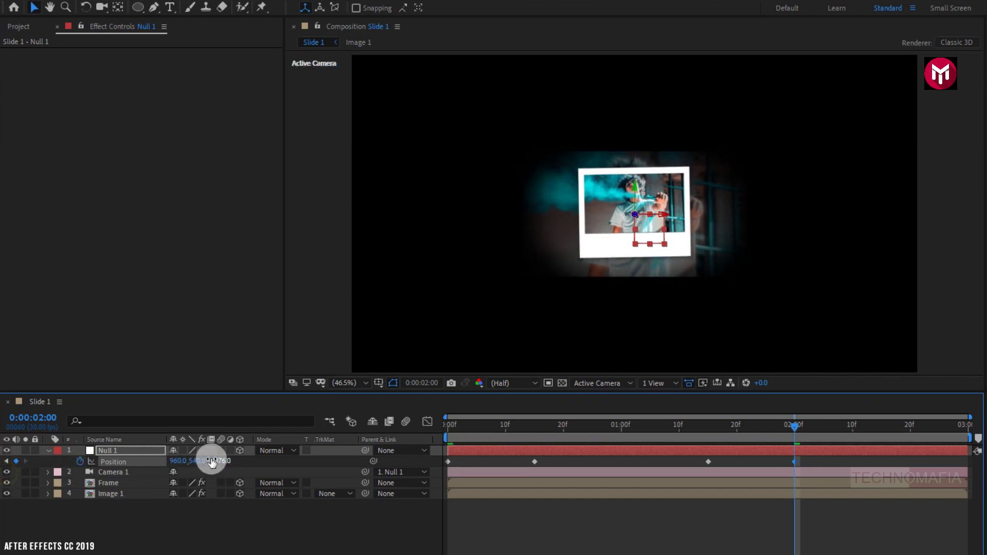
pyautogui.moveTo(207, 460); pyautogui.dragTo(95, 454)
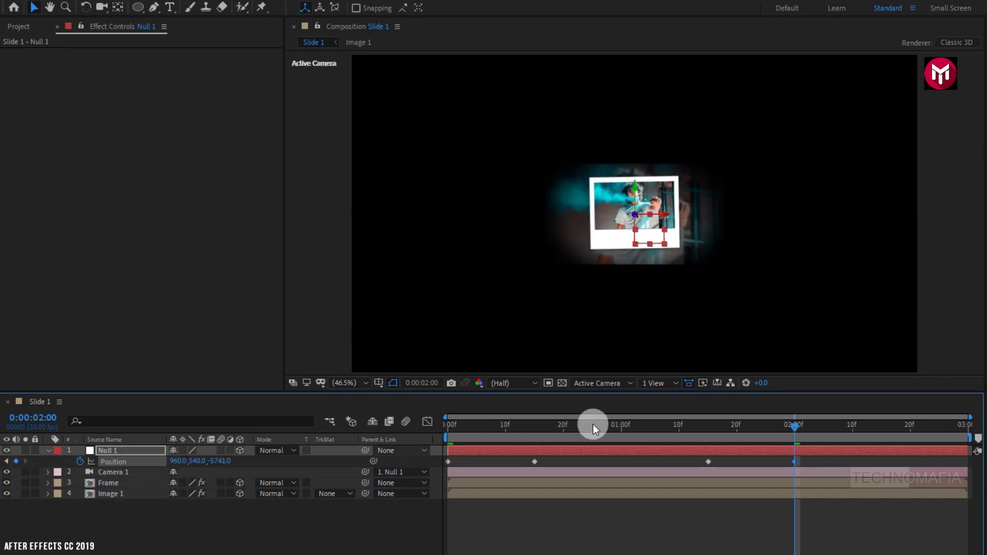
# End the work area at 2:00 and preview the camera push animation.
pyautogui.moveTo(948, 436); pyautogui.dragTo(802, 433)
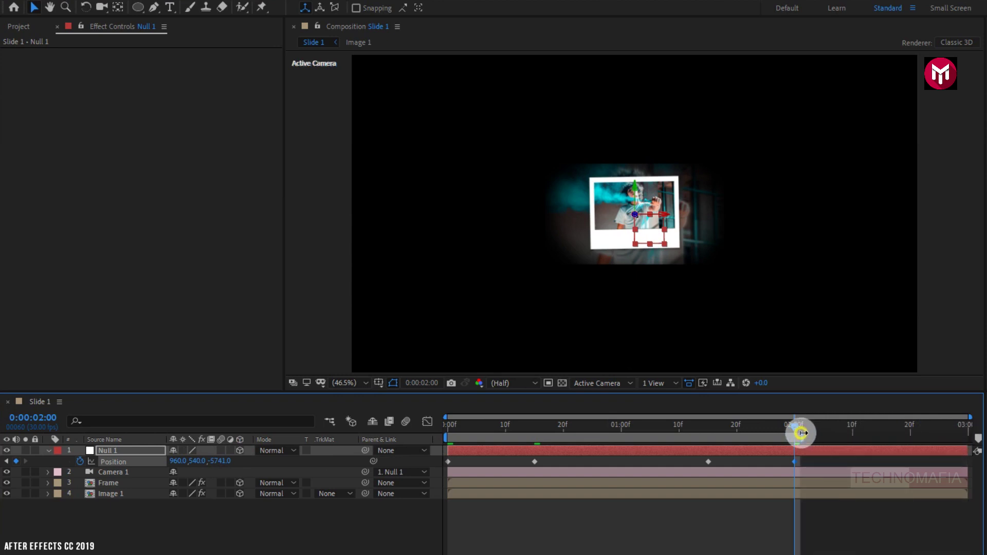
pyautogui.press('space')
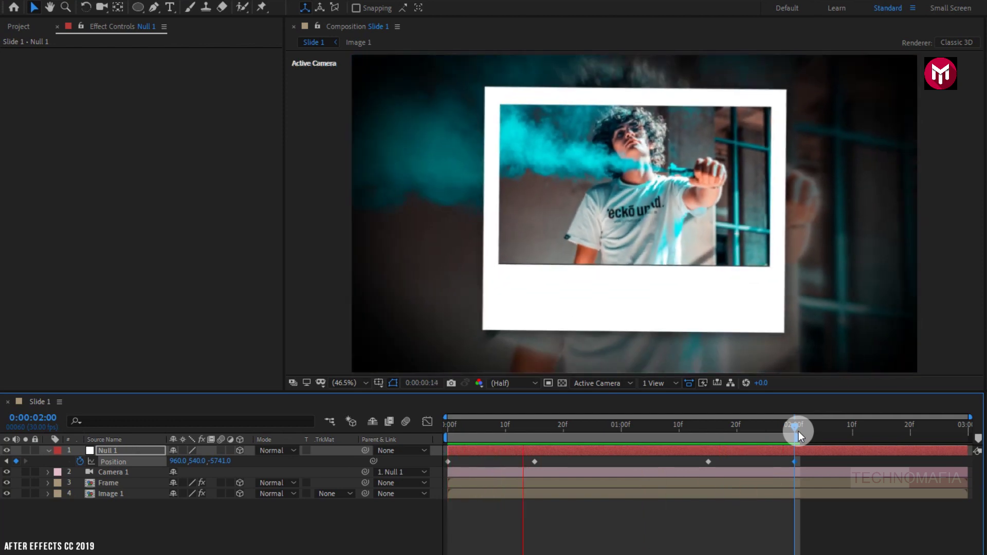
pyautogui.click(798, 431)
pyautogui.hotkey('ctrl', 't')
pyautogui.click(65, 459)
pyautogui.click(51, 453)
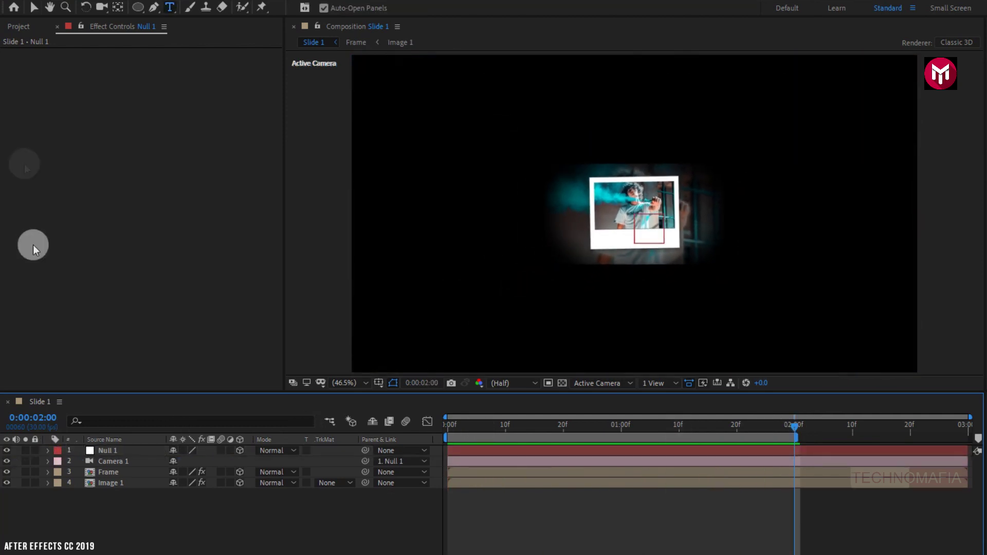
# Place Light Leak.mp4 as the top layer of Slide 1, nudged slightly earlier.
pyautogui.click(18, 28)
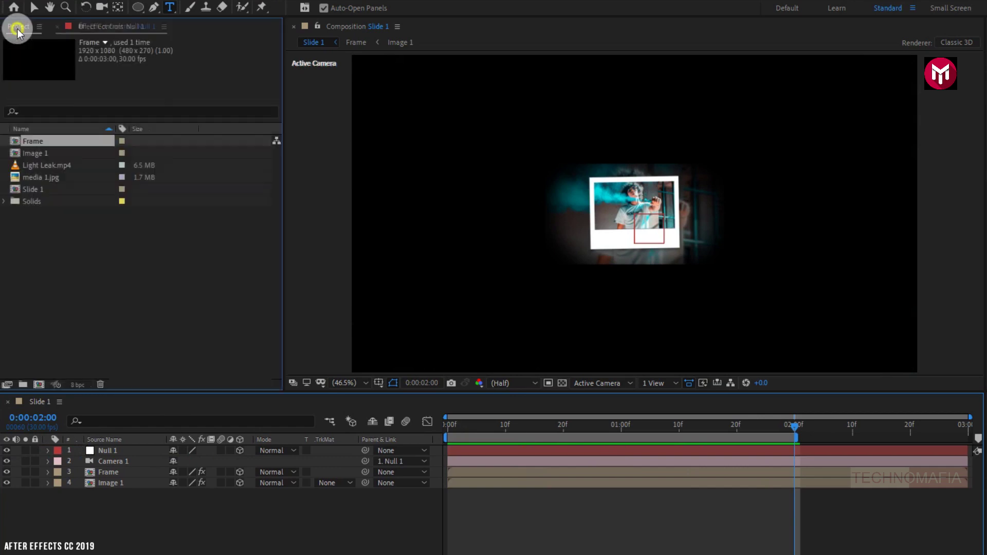
pyautogui.click(37, 165)
pyautogui.moveTo(45, 172); pyautogui.dragTo(115, 448)
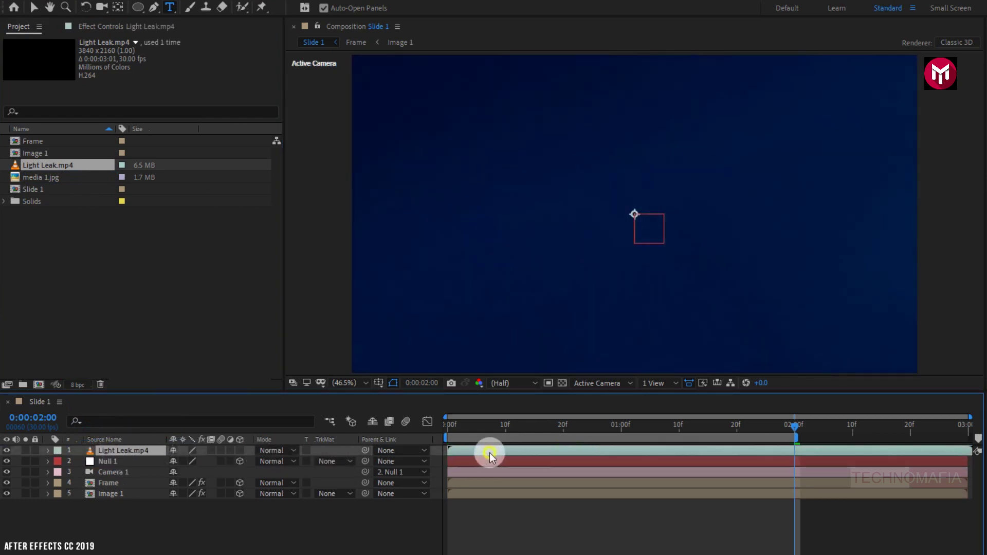
pyautogui.moveTo(464, 456); pyautogui.dragTo(462, 456)
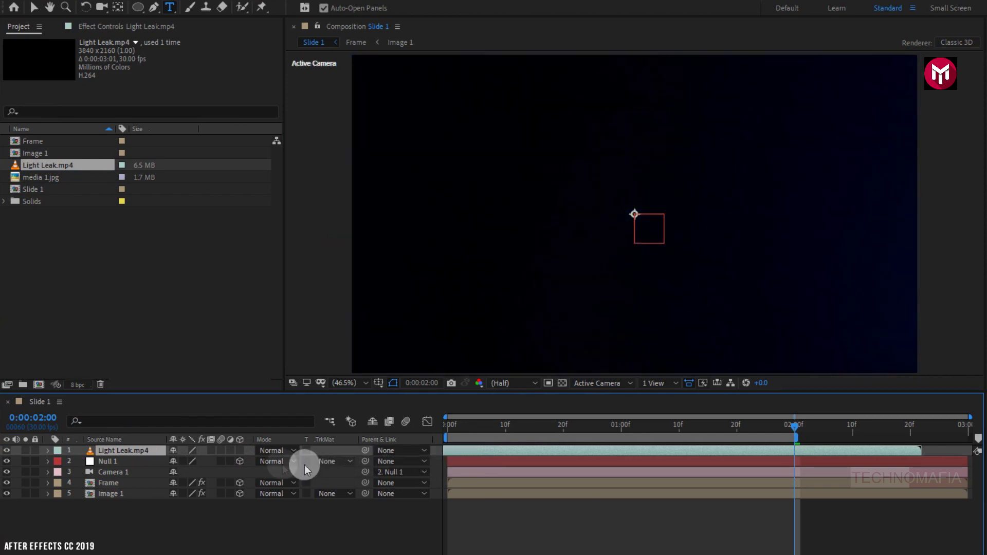
# Set the Light Leak layer's blend mode to Screen and preview the result.
pyautogui.click(271, 451)
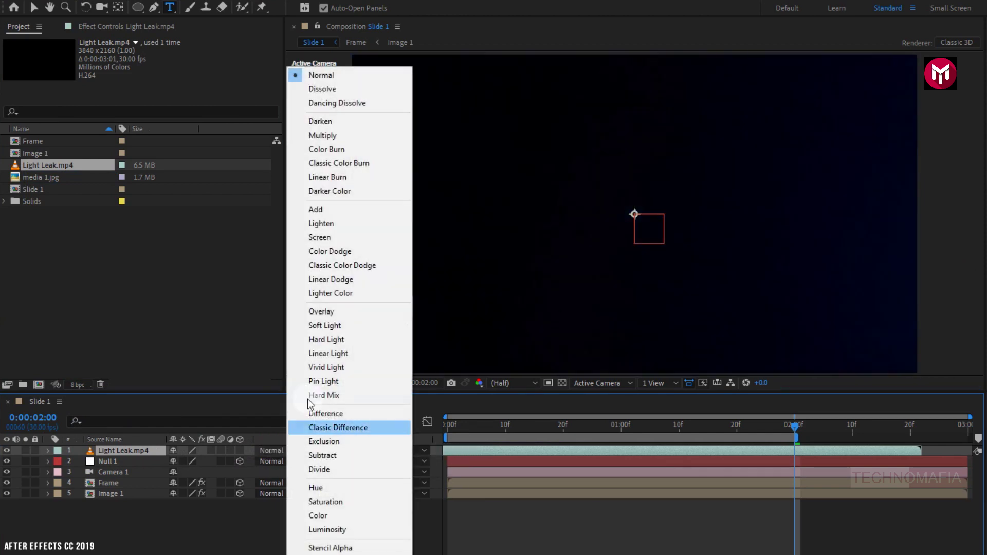
pyautogui.click(316, 237)
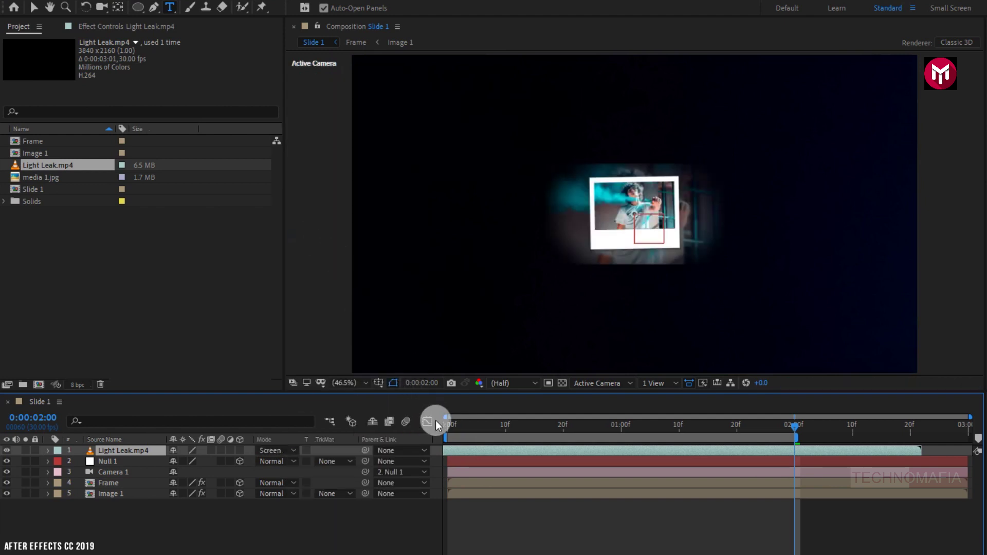
pyautogui.press('space')
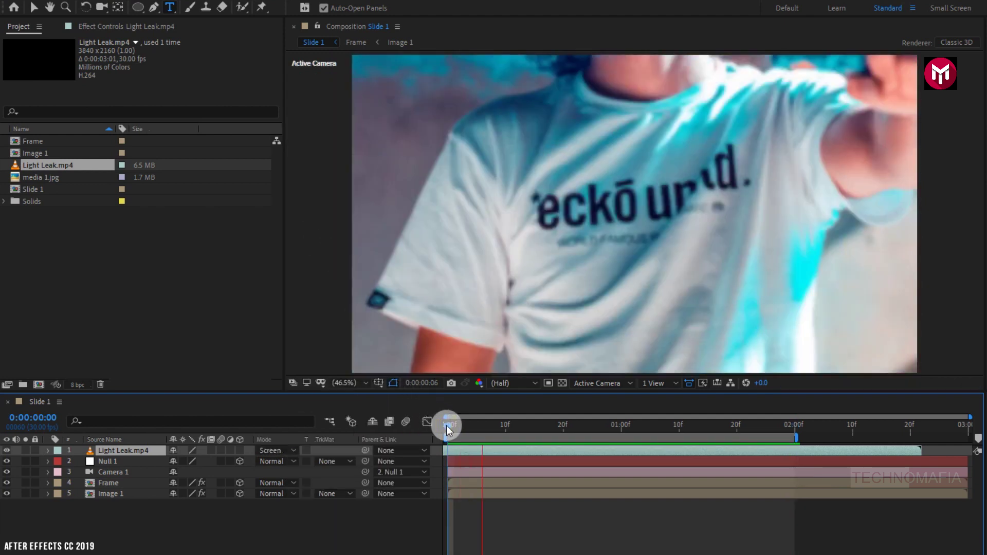